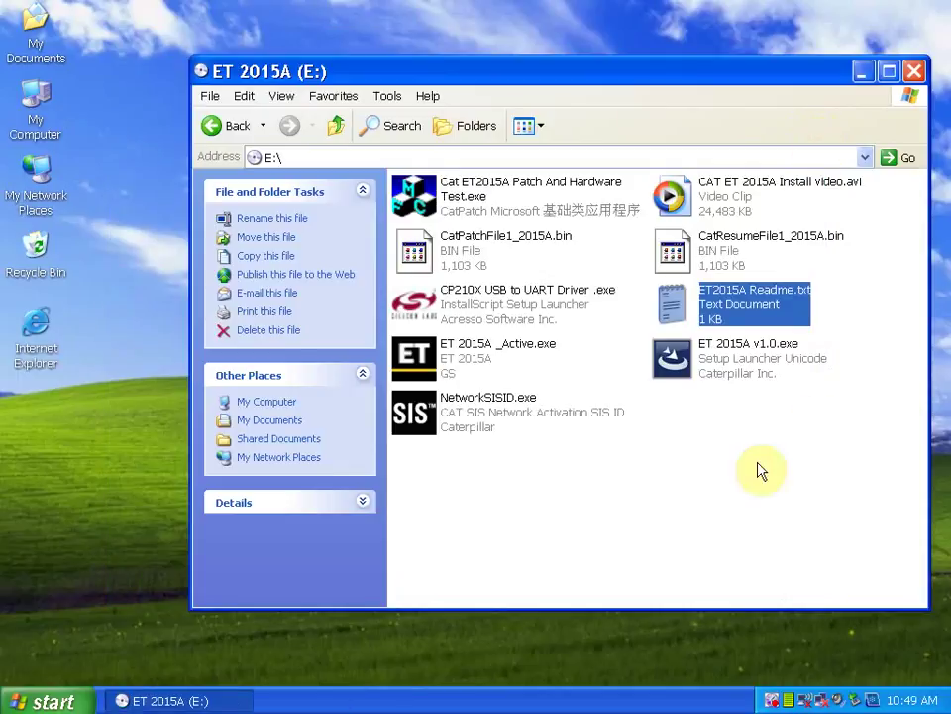
# Step: Launch the CP210X USB to UART Driver installer from drive E: and minimize the folder window
pyautogui.click(433, 301)
pyautogui.rightClick(432, 294)
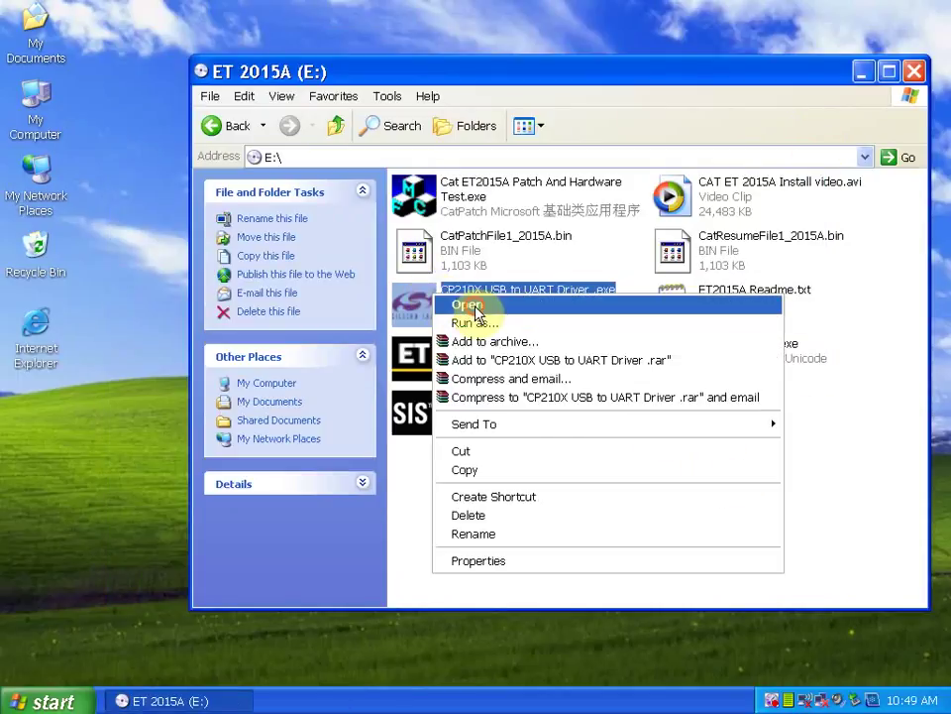
pyautogui.click(466, 304)
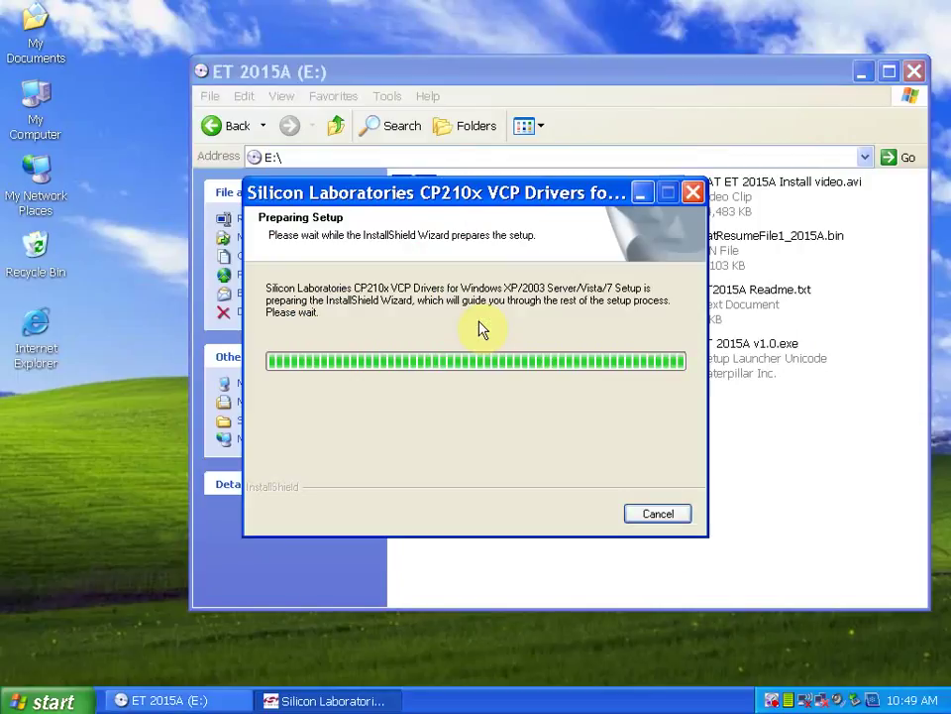
pyautogui.click(861, 72)
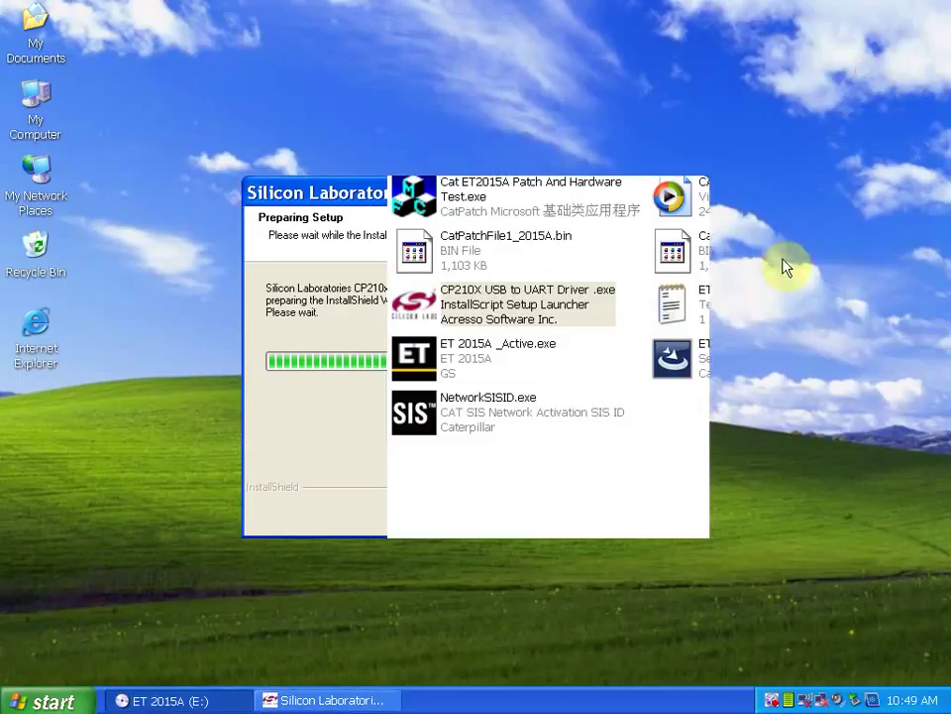
# Step: Accept the license agreement and run the CP210x VCP Drivers setup with its default options
pyautogui.click(580, 514)
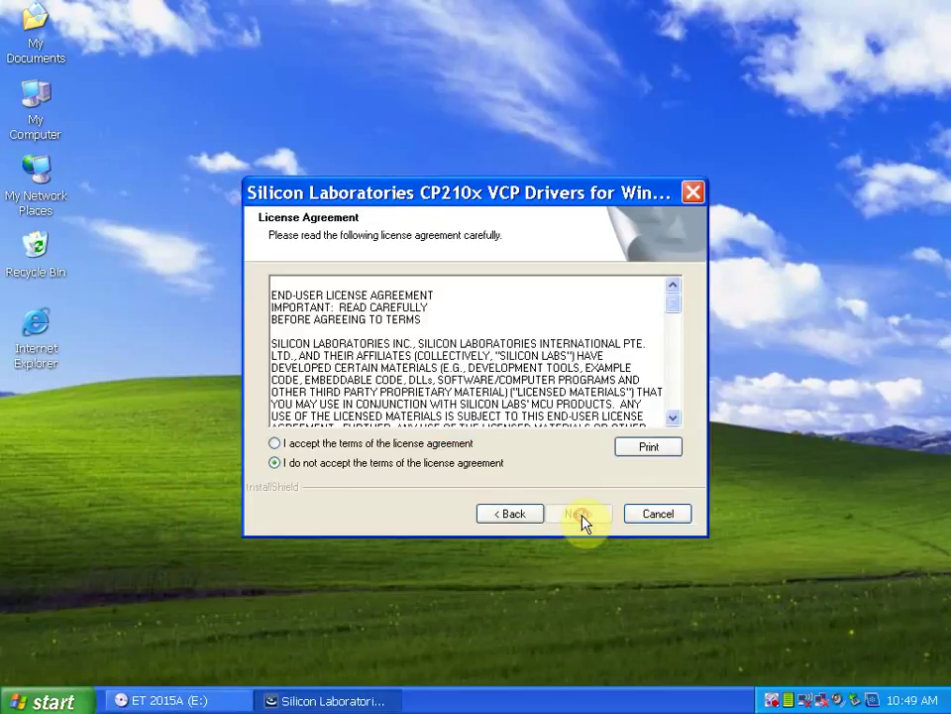
pyautogui.click(461, 443)
pyautogui.click(578, 513)
pyautogui.click(577, 512)
pyautogui.click(577, 512)
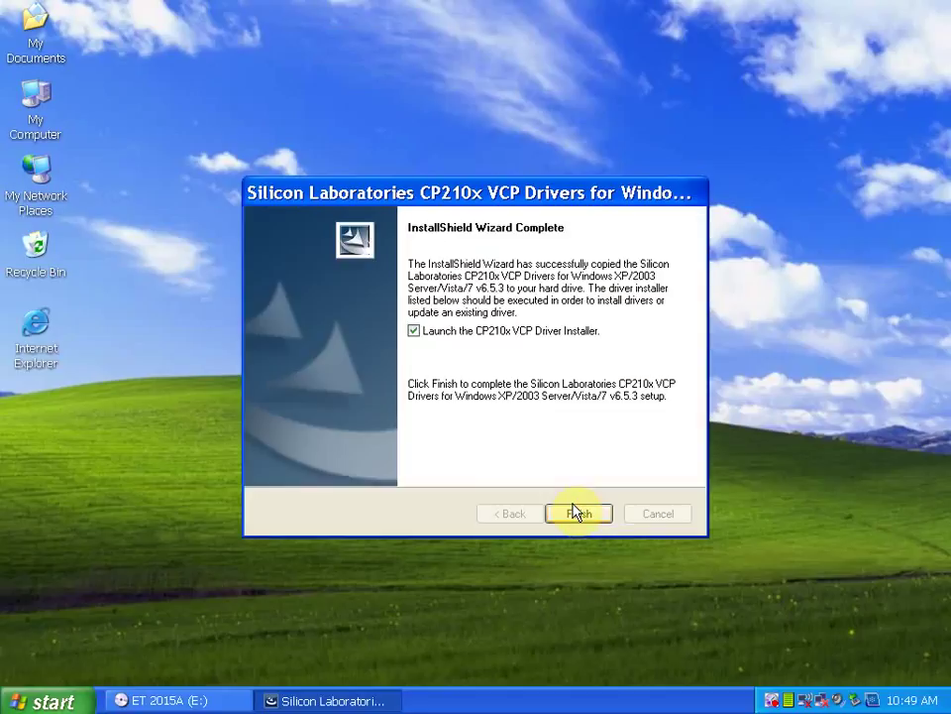
# Step: Finish the setup wizard with the driver installer set to launch, and install the CP210x USB to UART Bridge driver
pyautogui.click(575, 512)
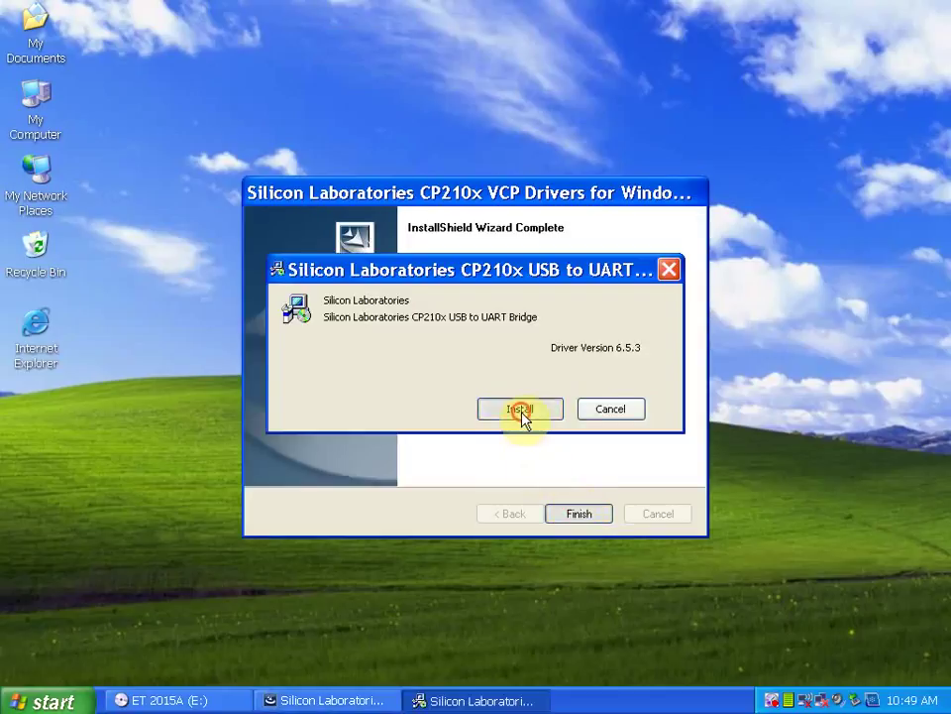
pyautogui.click(523, 414)
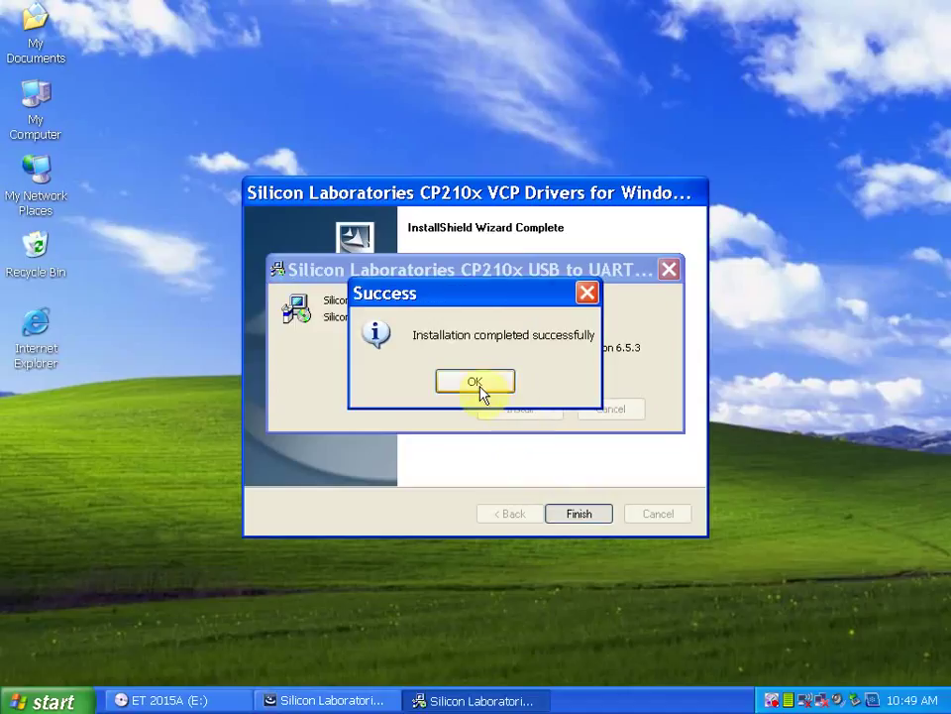
pyautogui.click(477, 383)
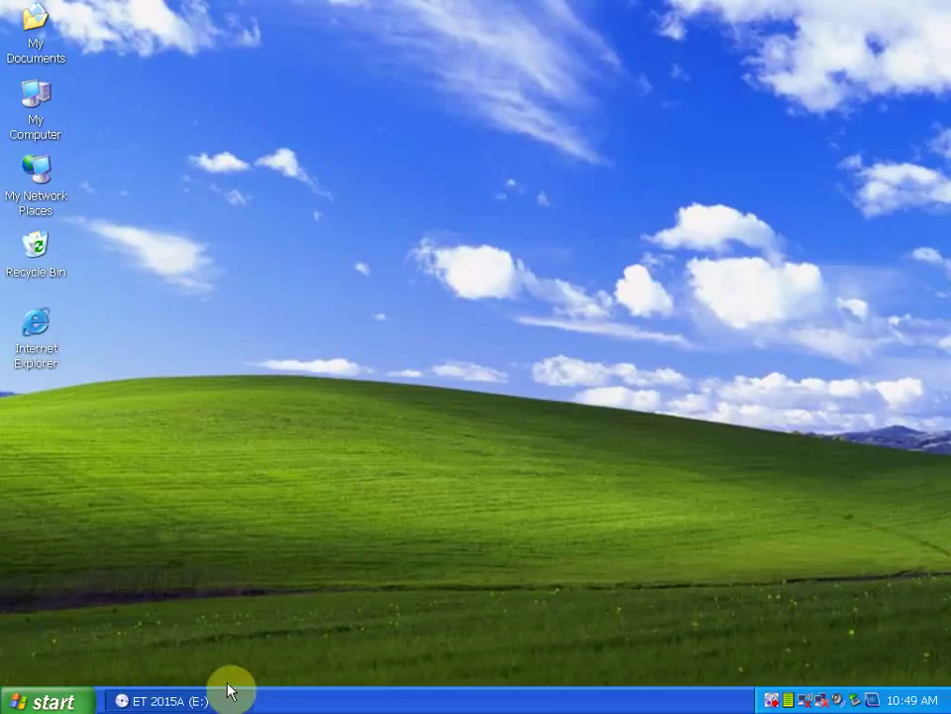
# Step: Restore the ET 2015A (E:) folder window, launch ET 2015A v1.0.exe and minimize the folder again
pyautogui.click(220, 696)
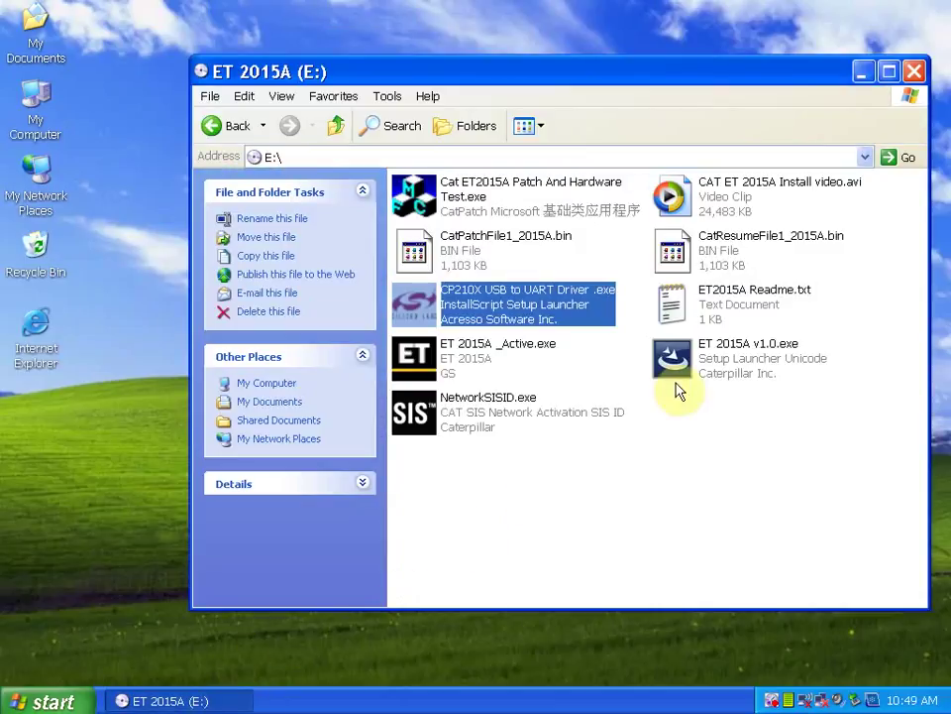
pyautogui.doubleClick(673, 360)
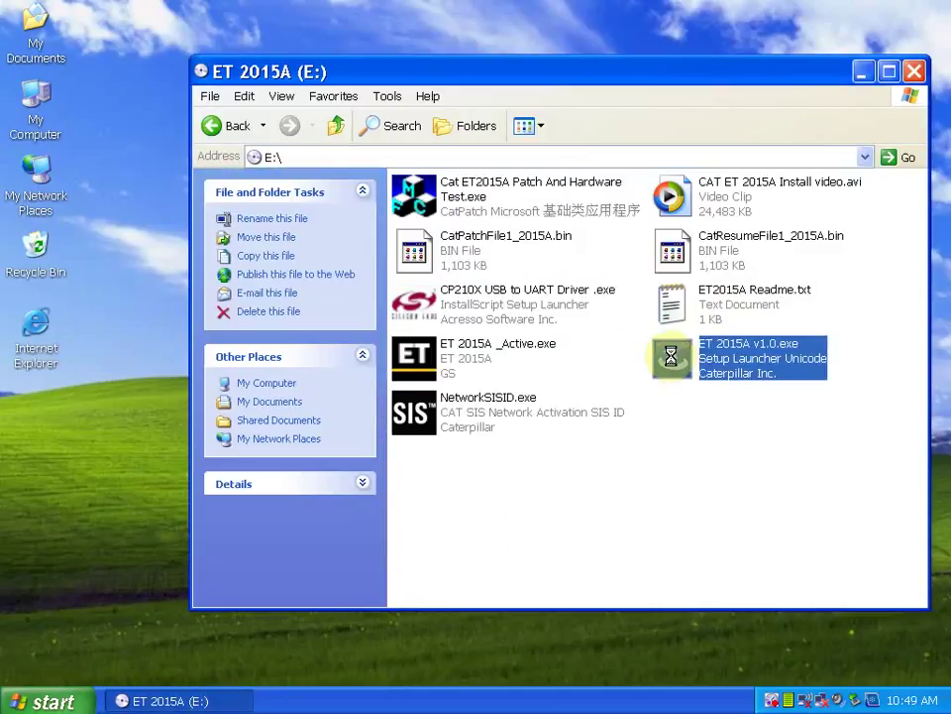
pyautogui.rightClick(673, 357)
pyautogui.click(683, 365)
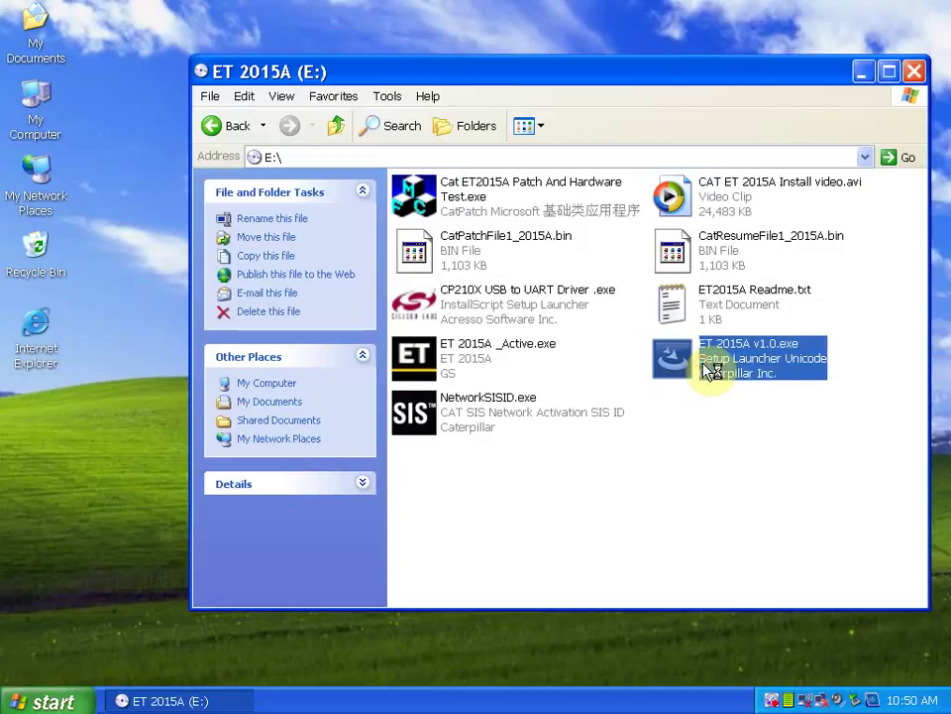
pyautogui.click(864, 73)
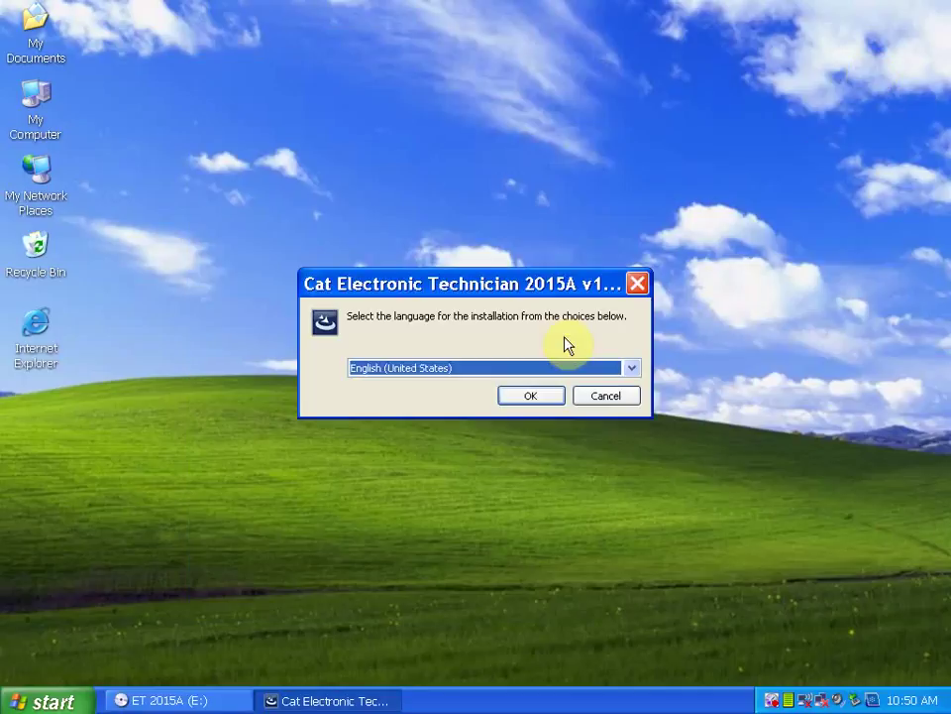
# Step: Keep English (United States) as the installation language and continue to the setup wizard
pyautogui.click(631, 369)
pyautogui.click(633, 370)
pyautogui.click(543, 399)
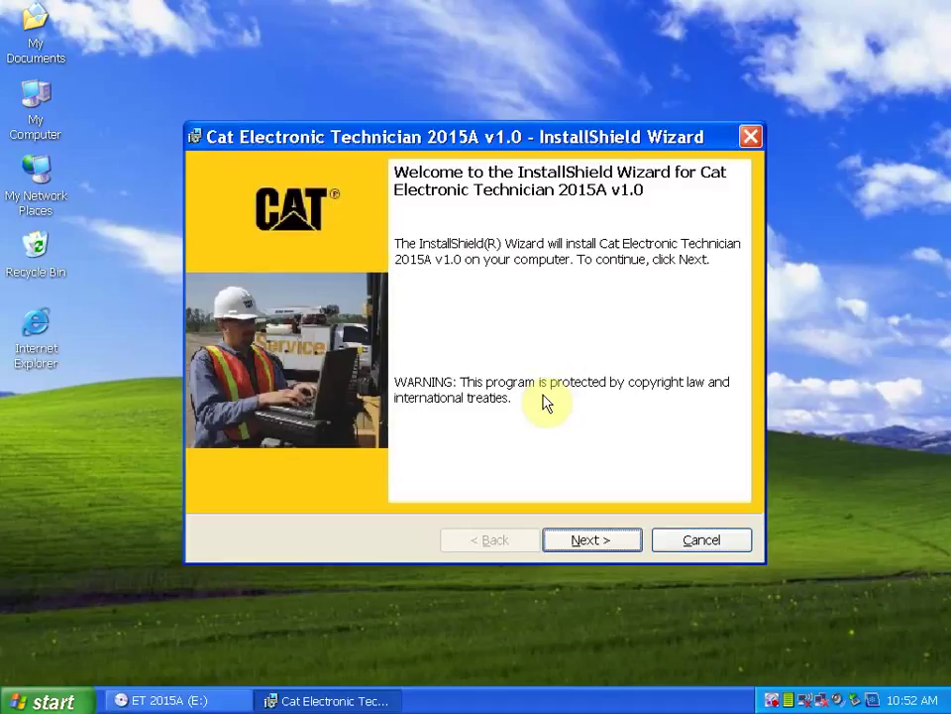
# Step: Install Cat Electronic Technician 2015A v1.0 through the wizard, closing the readme page and finishing the setup
pyautogui.click(586, 542)
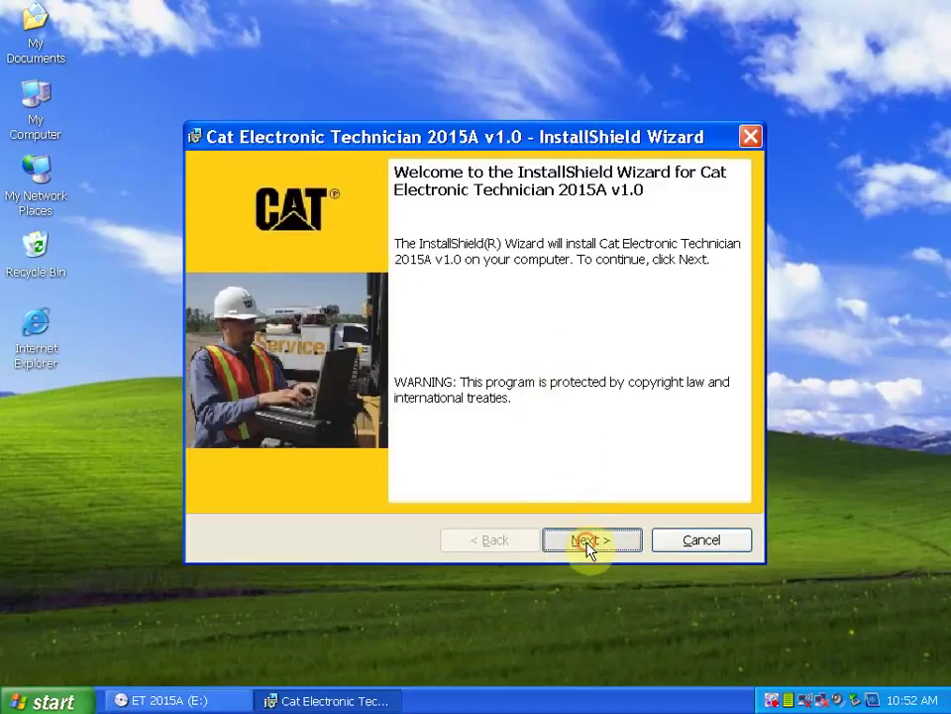
pyautogui.click(302, 457)
pyautogui.click(591, 540)
pyautogui.click(591, 541)
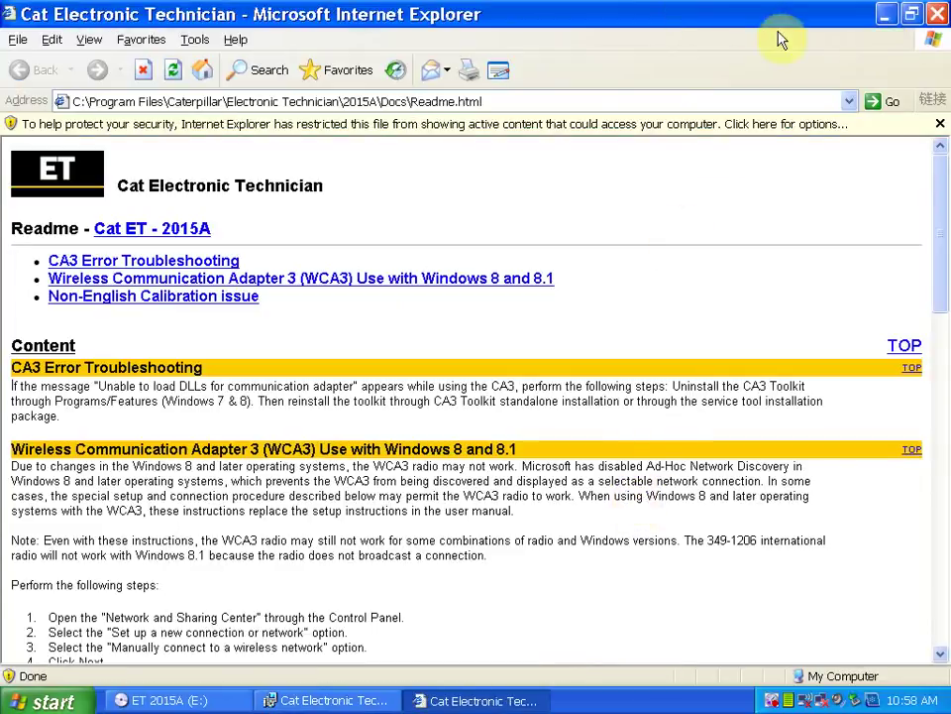
pyautogui.click(935, 13)
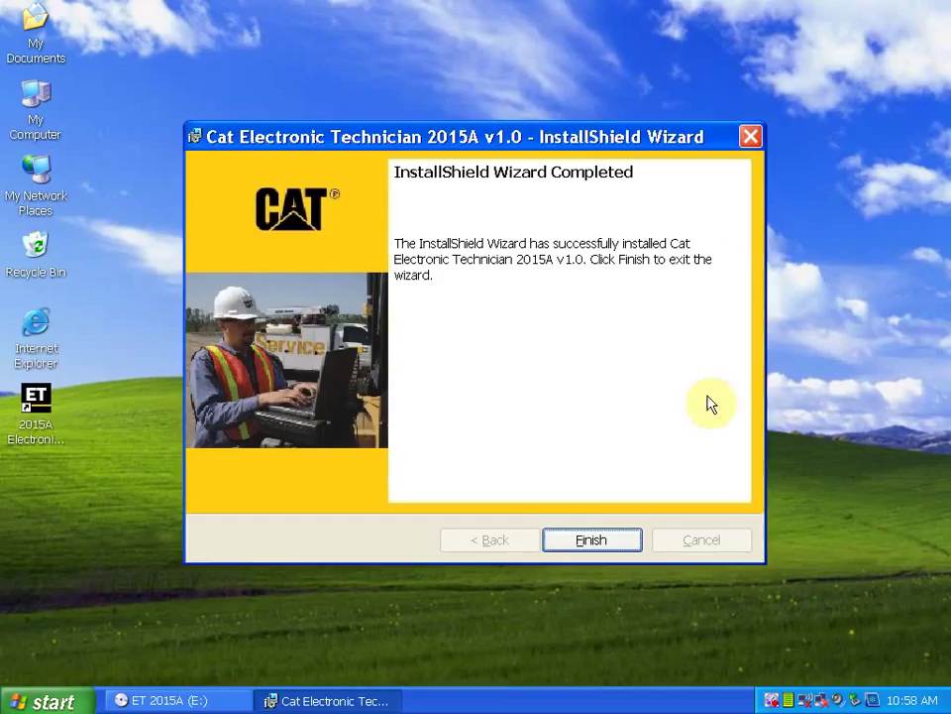
pyautogui.click(604, 544)
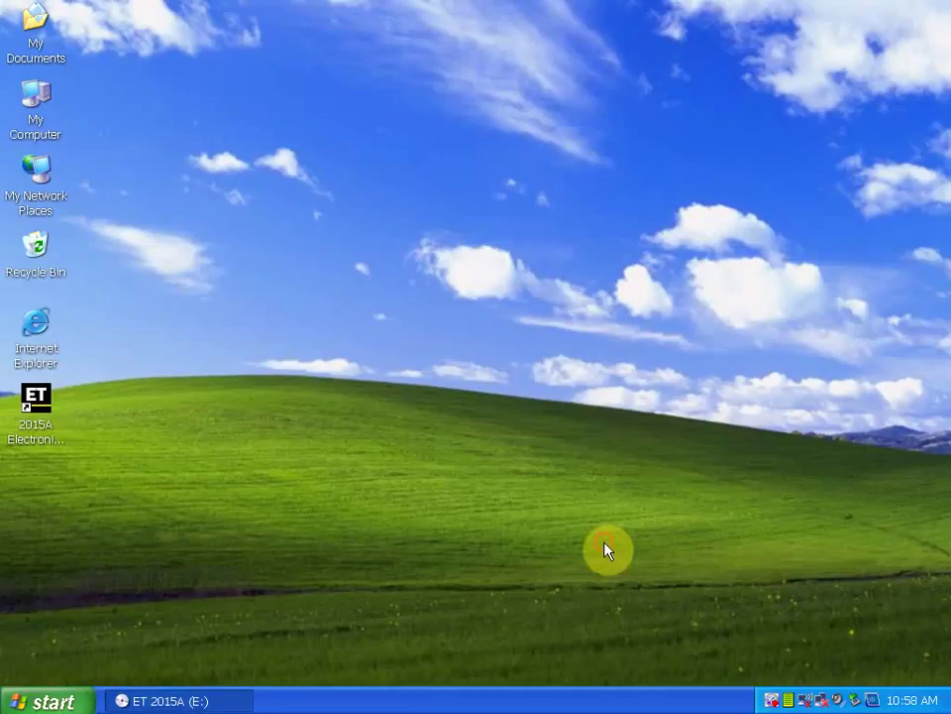
# Step: Run ET 2015A _Active.exe from the E: folder, perform its activation and close the tool
pyautogui.click(218, 702)
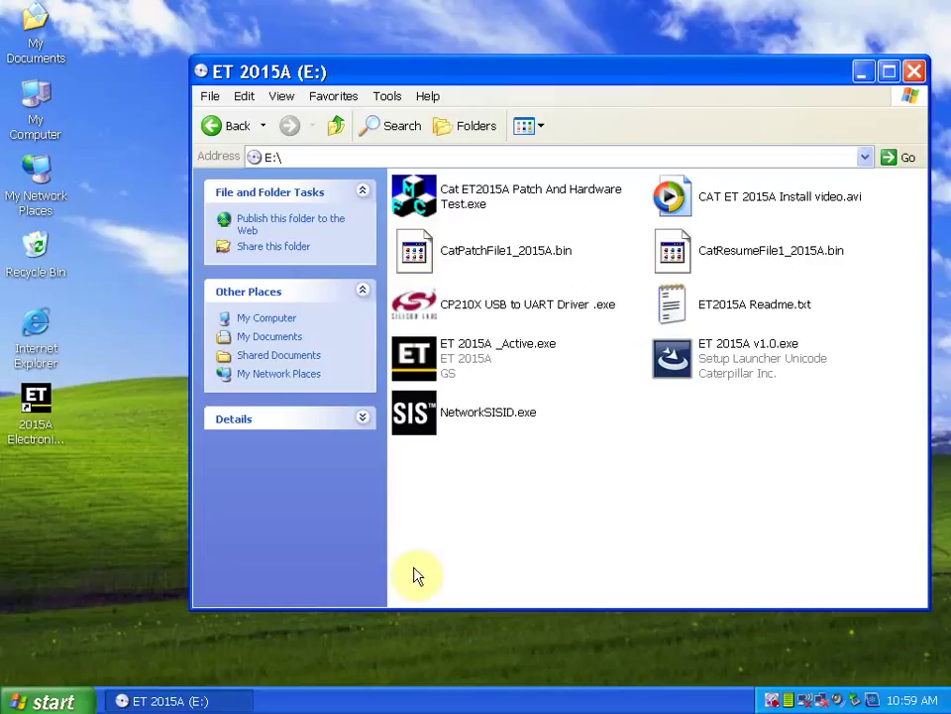
pyautogui.doubleClick(413, 359)
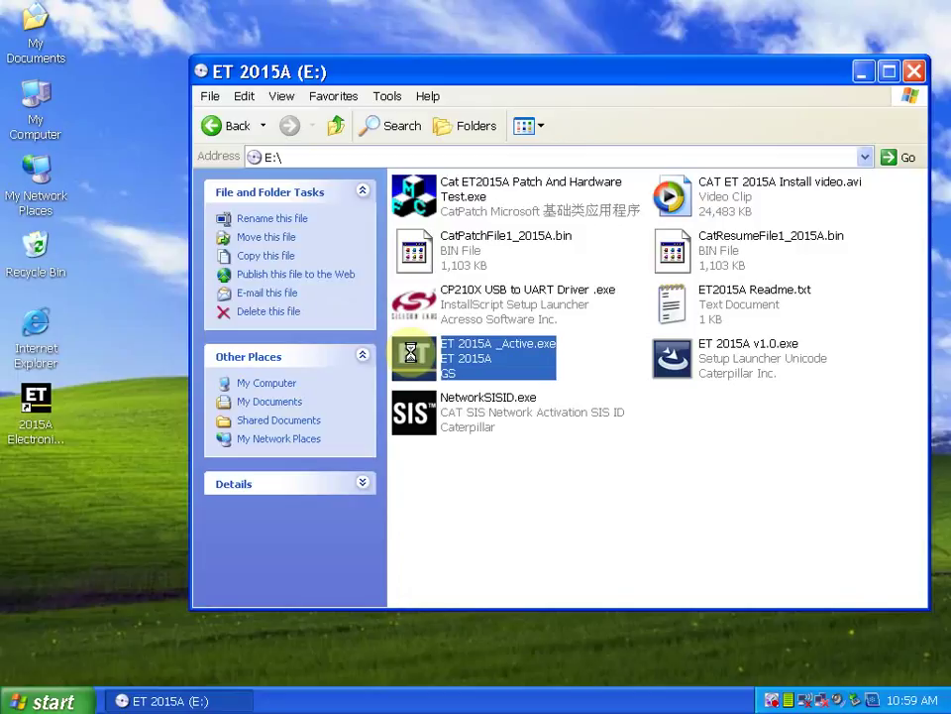
pyautogui.rightClick(411, 353)
pyautogui.click(471, 365)
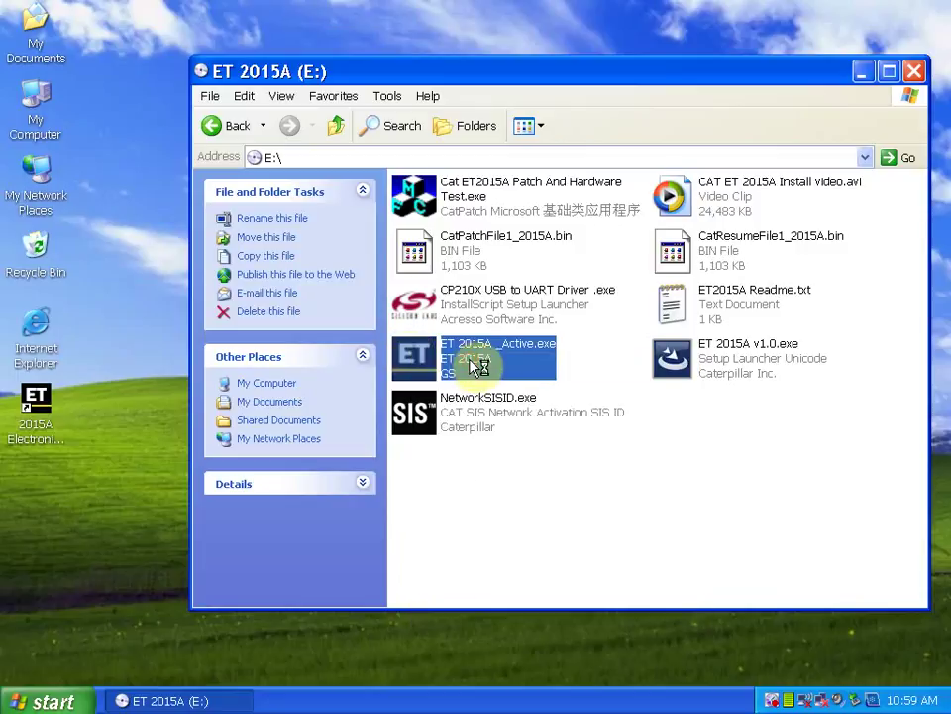
pyautogui.click(486, 347)
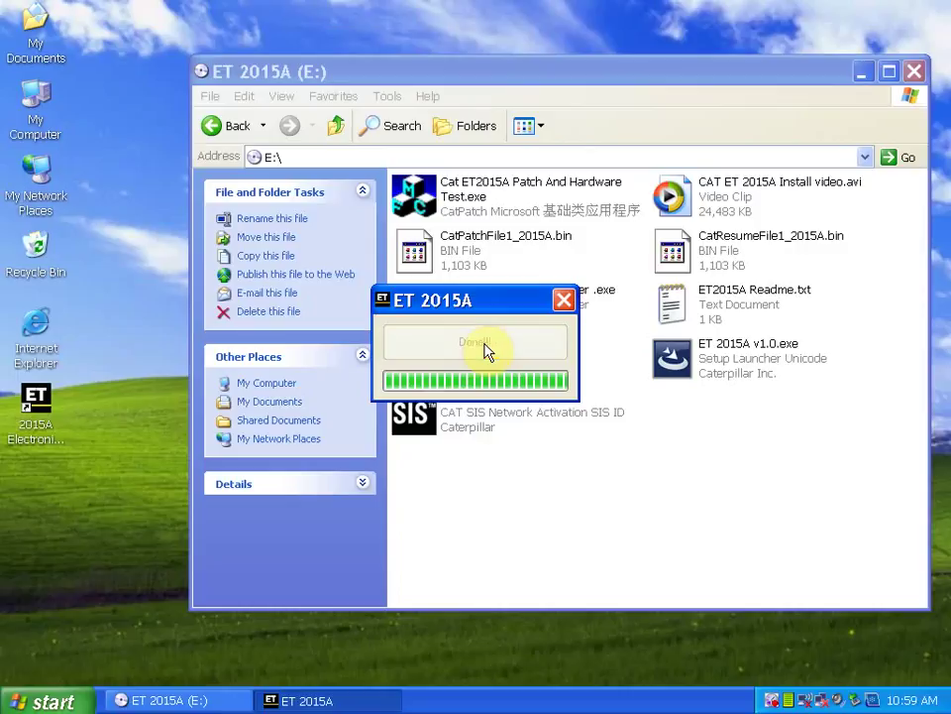
pyautogui.click(571, 305)
# Step: Open NetworkSISID.exe and choose the Broadcom NetXtreme 57xx Gigabit Controller as the adapter
pyautogui.click(466, 397)
pyautogui.rightClick(470, 400)
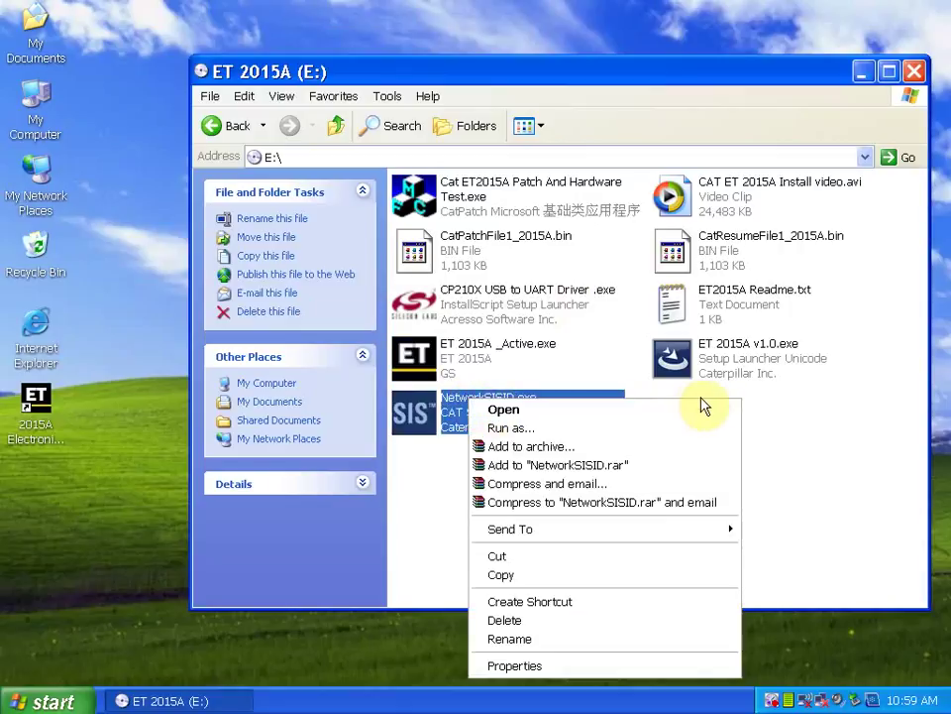
pyautogui.click(636, 415)
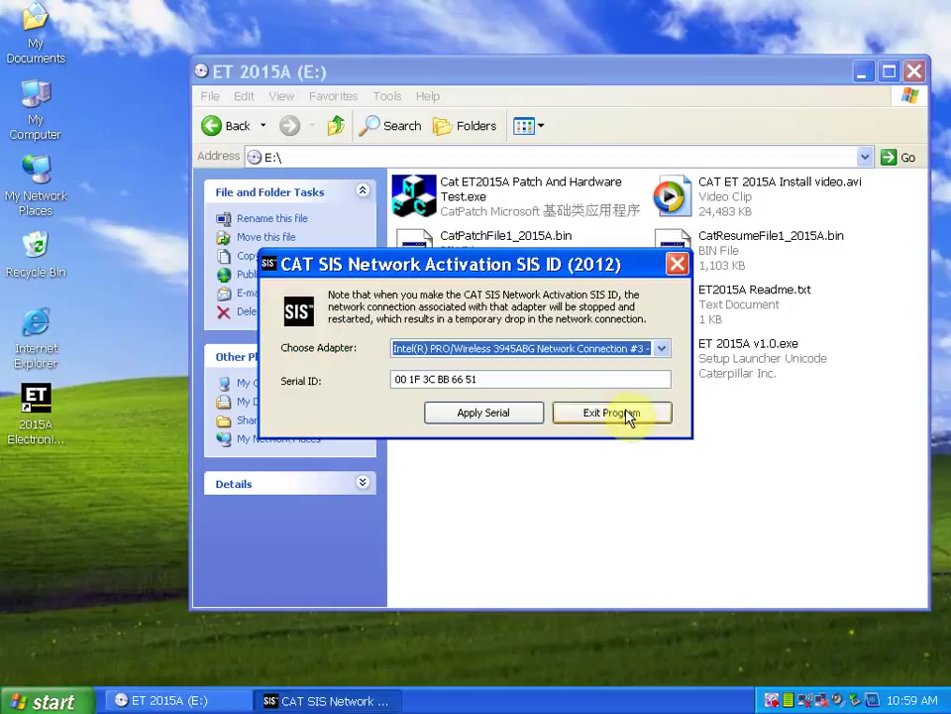
pyautogui.click(623, 350)
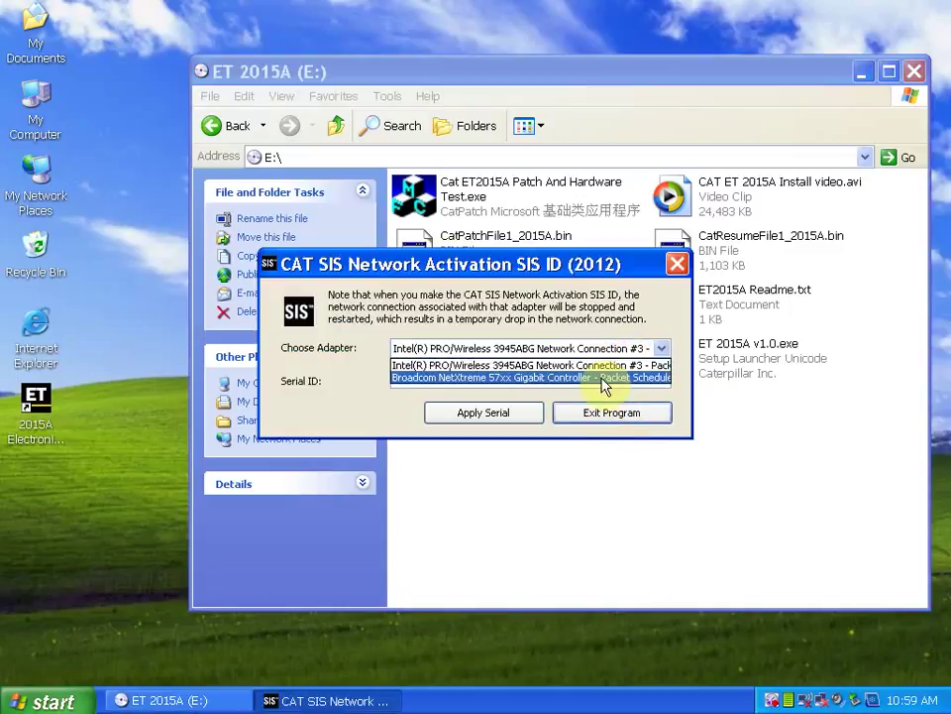
pyautogui.click(603, 379)
# Step: Open ET2015A Readme.txt, copy the wired network card MAC address given in instruction 4, and close the file
pyautogui.click(739, 308)
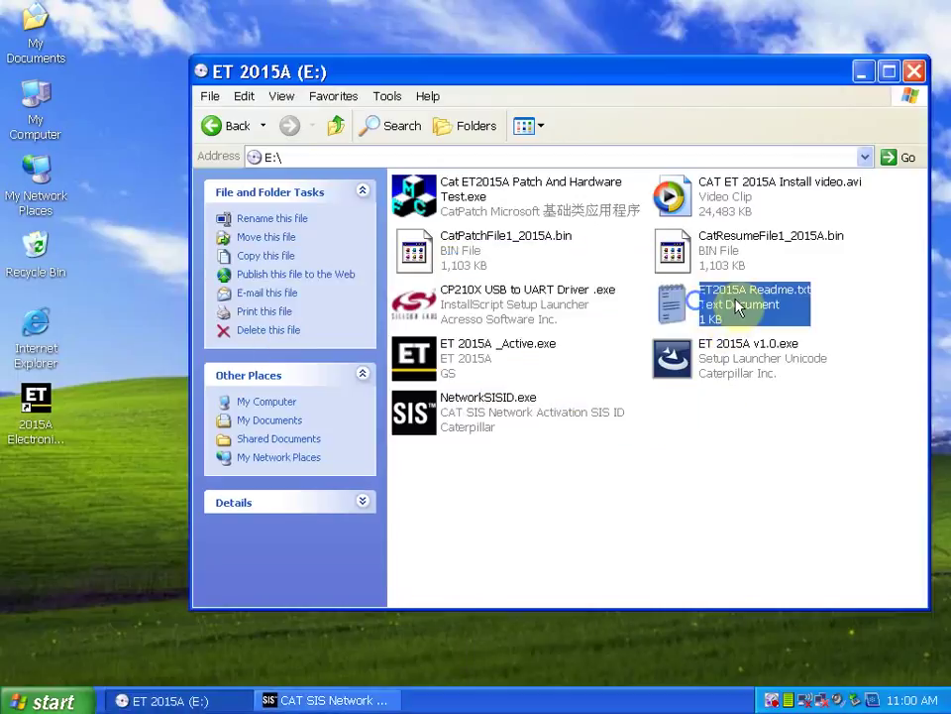
pyautogui.rightClick(738, 307)
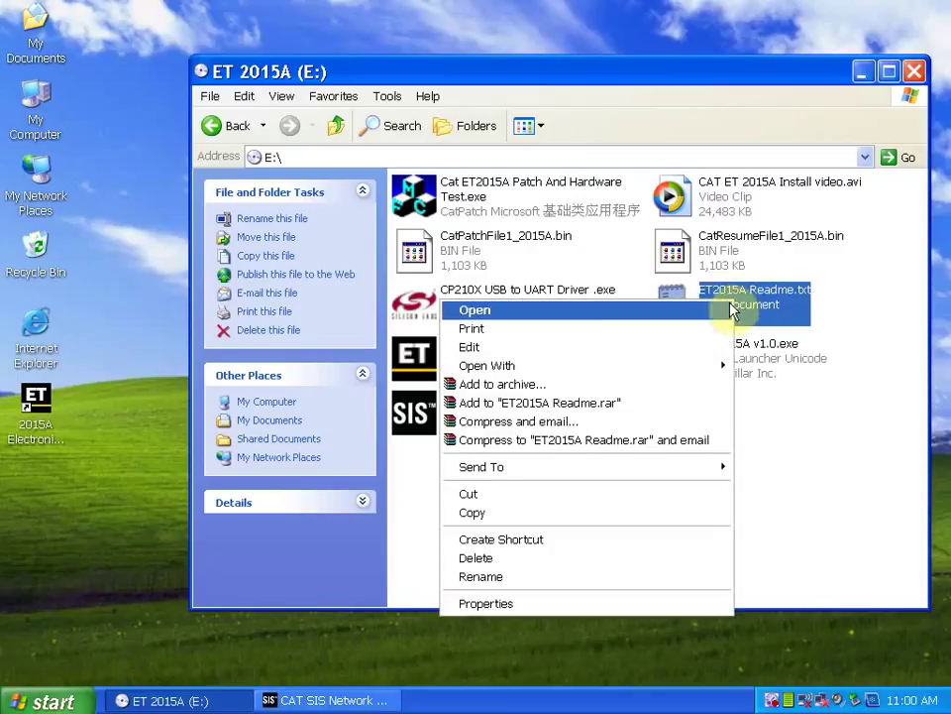
pyautogui.click(667, 310)
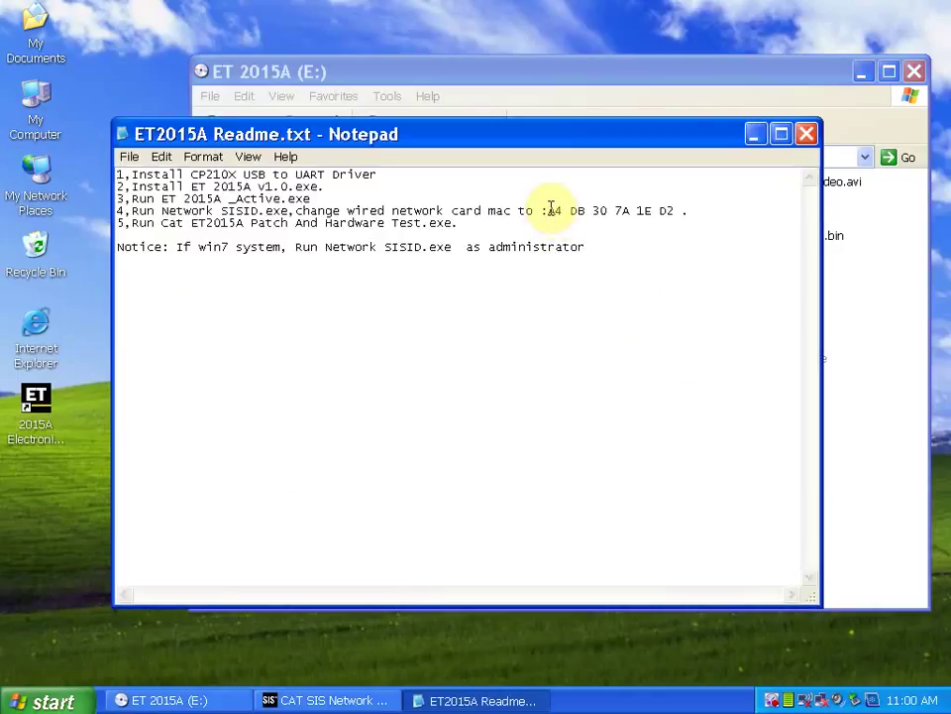
pyautogui.moveTo(547, 210); pyautogui.dragTo(662, 212)
pyautogui.rightClick(659, 213)
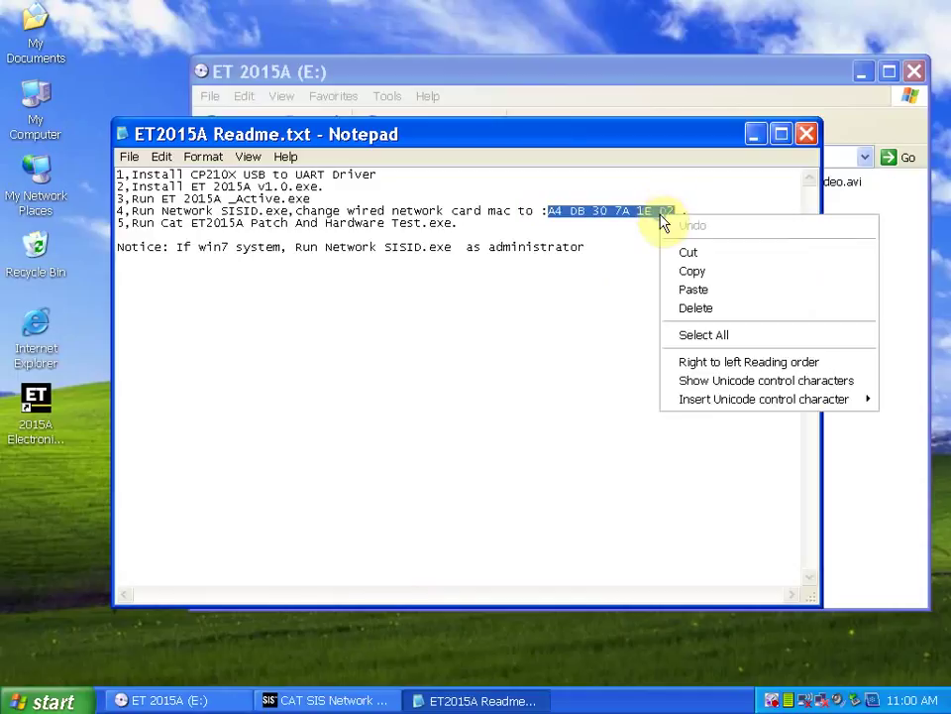
pyautogui.click(684, 269)
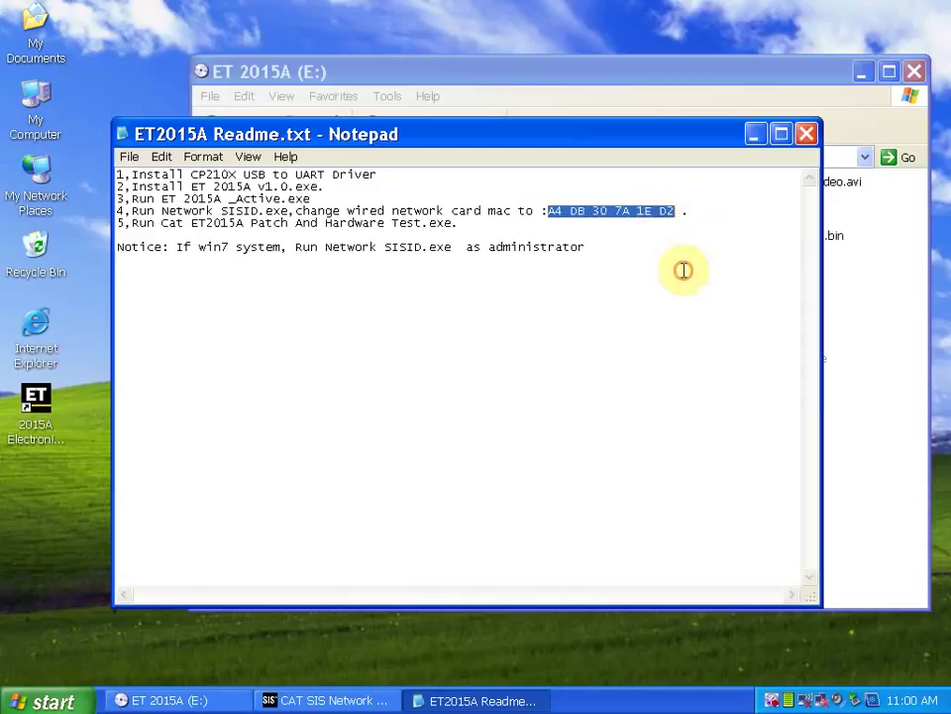
pyautogui.click(805, 133)
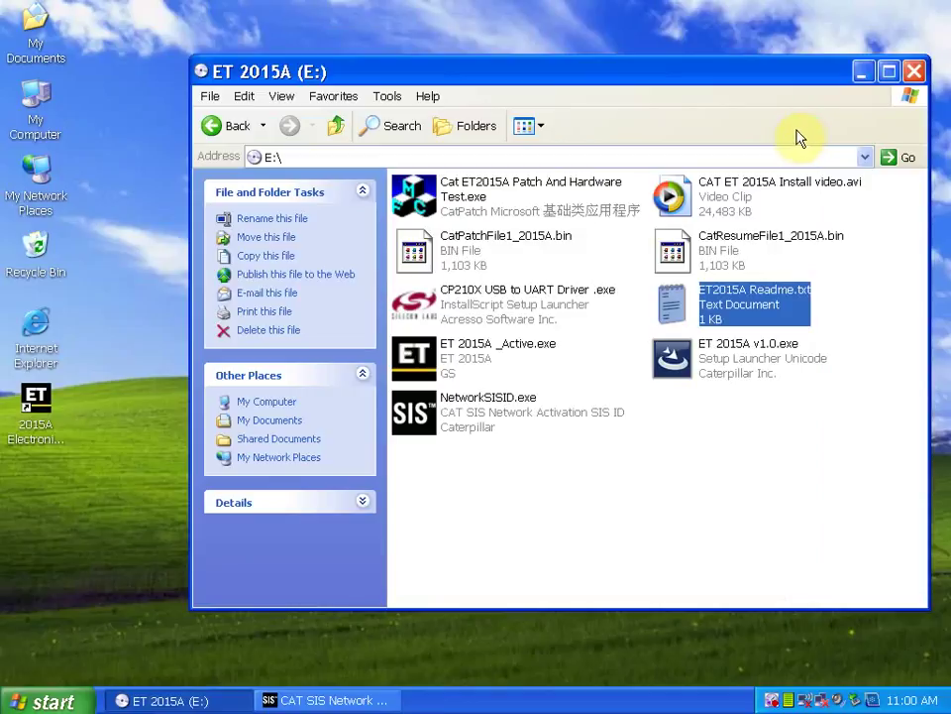
# Step: Replace the Serial ID in the CAT SIS Network Activation tool with the copied address and apply it to the adapter
pyautogui.click(314, 699)
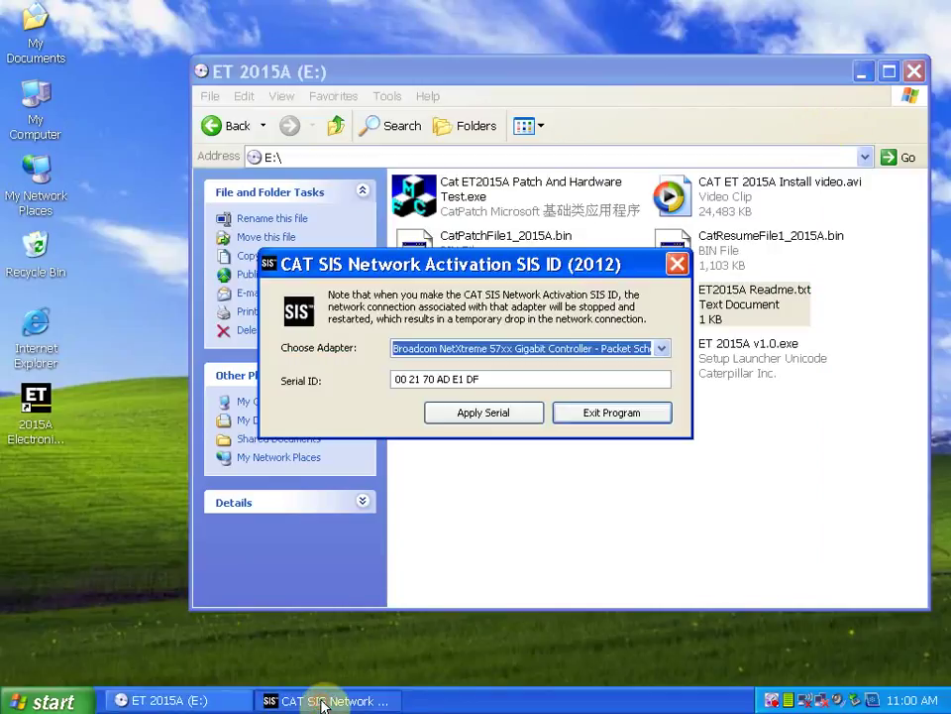
pyautogui.moveTo(483, 384); pyautogui.dragTo(386, 380)
pyautogui.rightClick(418, 378)
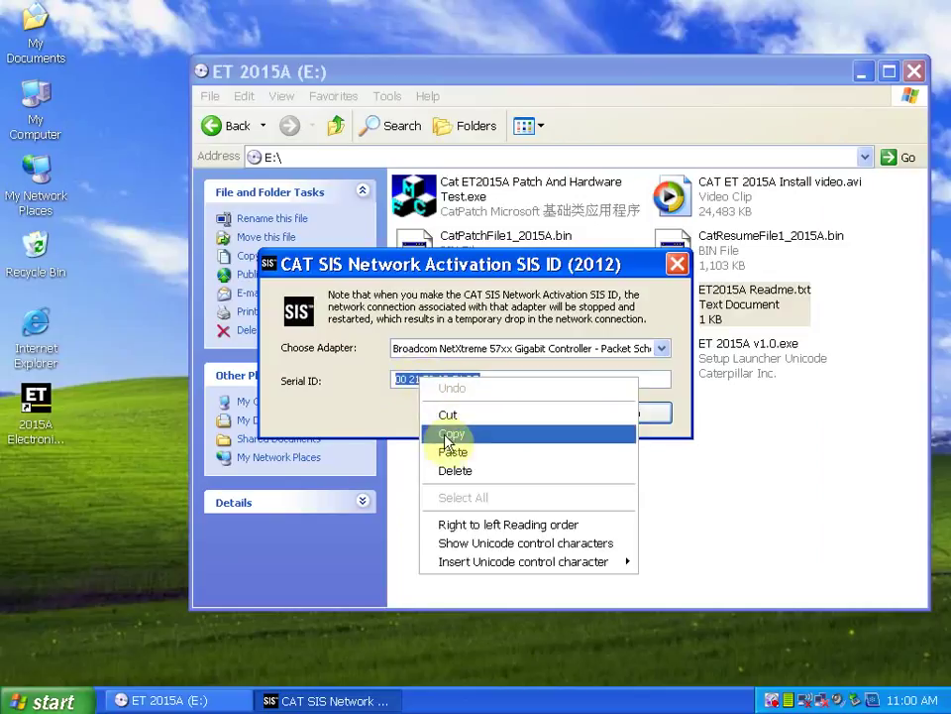
pyautogui.click(445, 451)
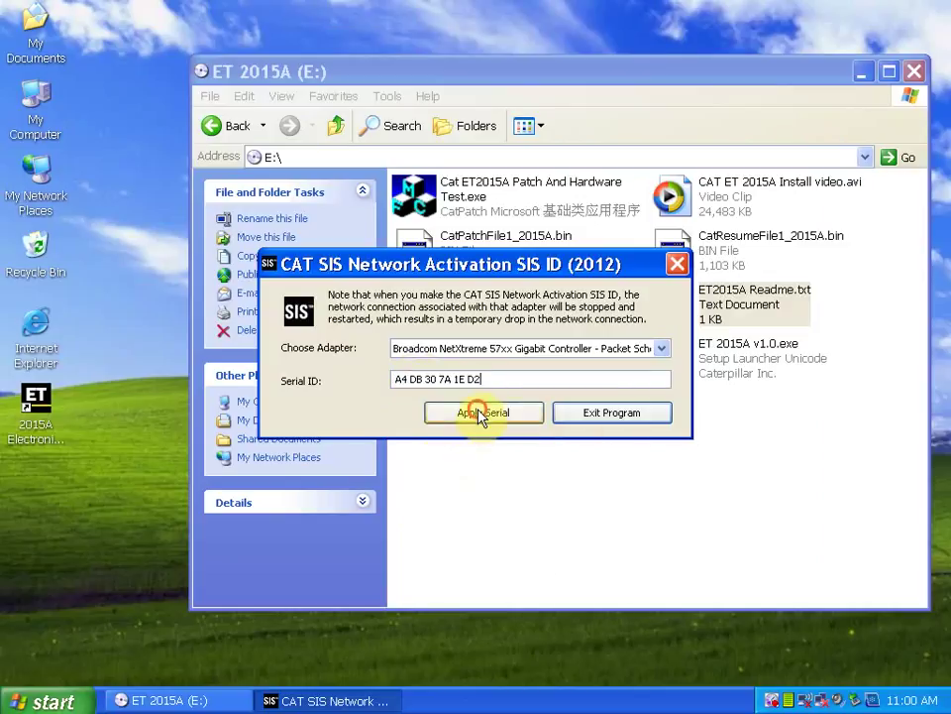
pyautogui.click(478, 410)
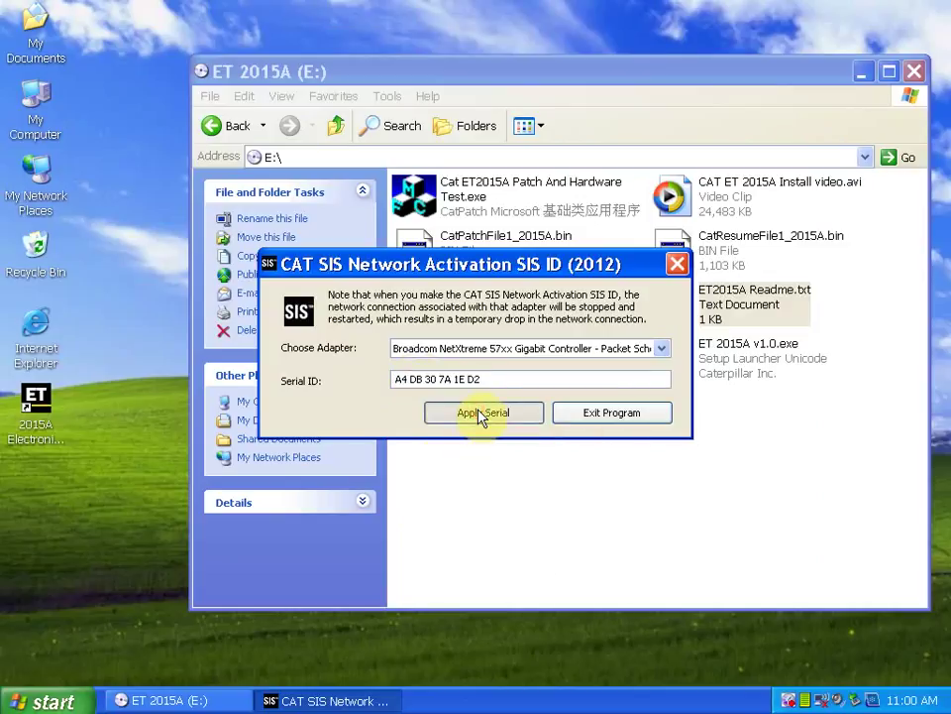
pyautogui.click(477, 385)
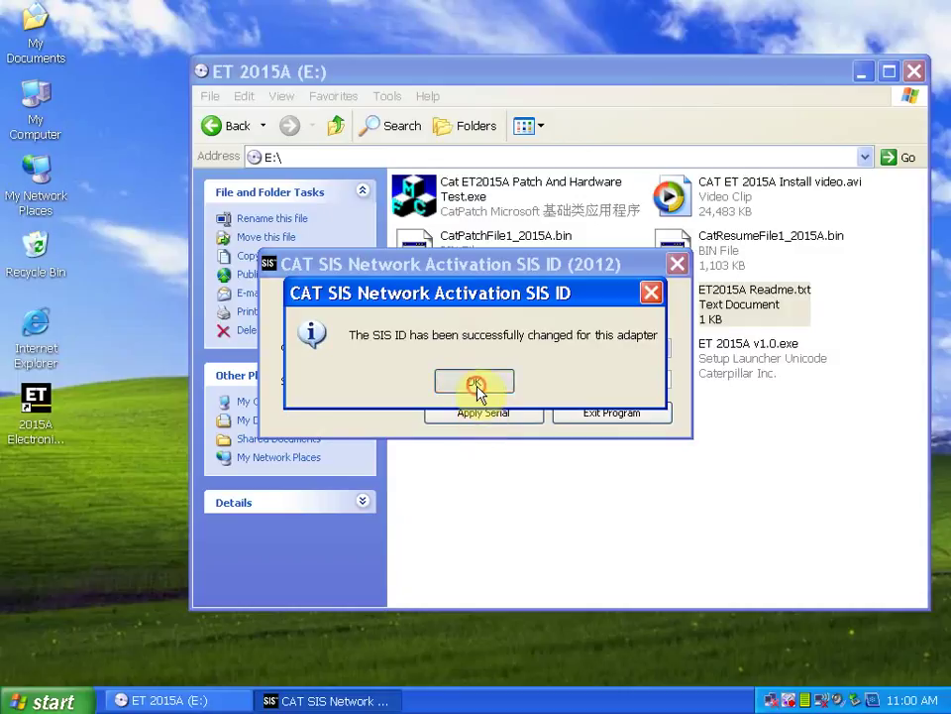
# Step: Exit the CAT SIS Network Activation tool and confirm closing it
pyautogui.click(587, 416)
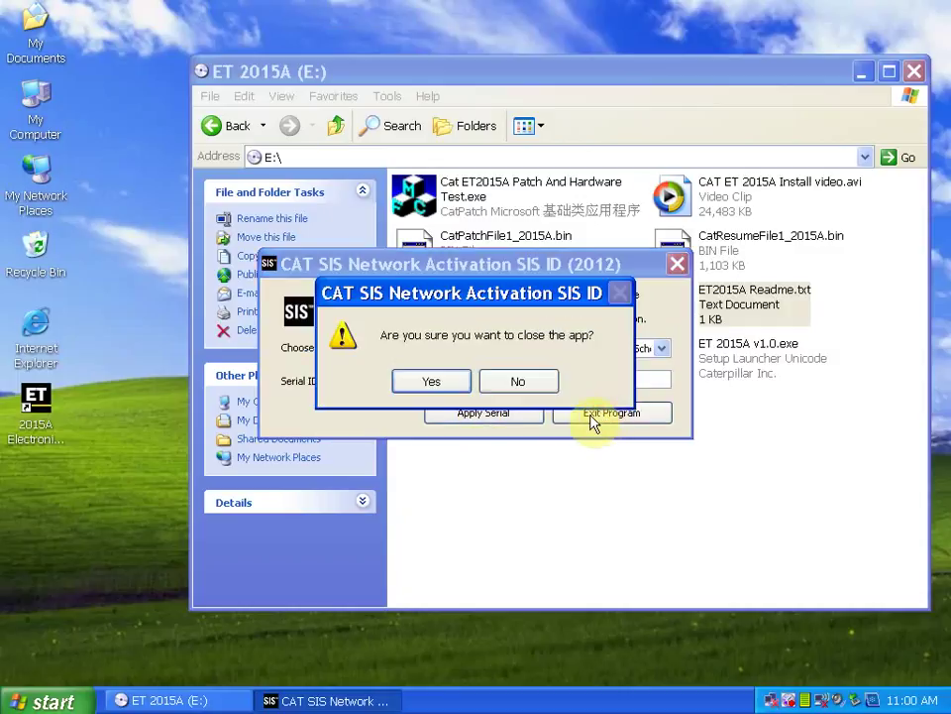
pyautogui.click(436, 382)
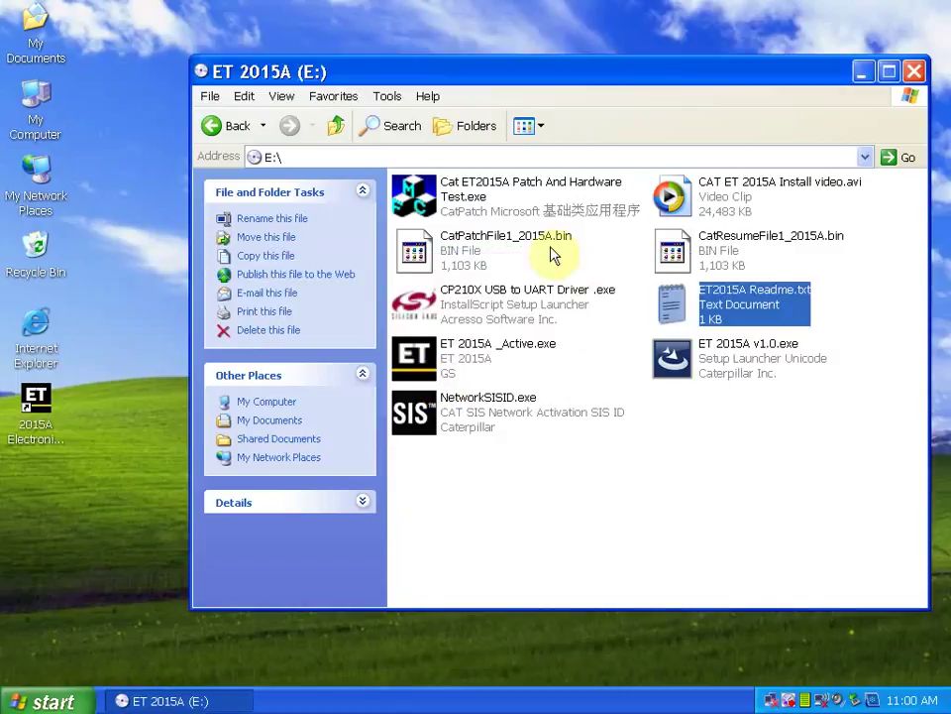
# Step: Run Cat ET2015A Patch And Hardware Test.exe to patch the 32 bit system on C:, then exit it and close the E: window
pyautogui.doubleClick(410, 188)
pyautogui.rightClick(411, 188)
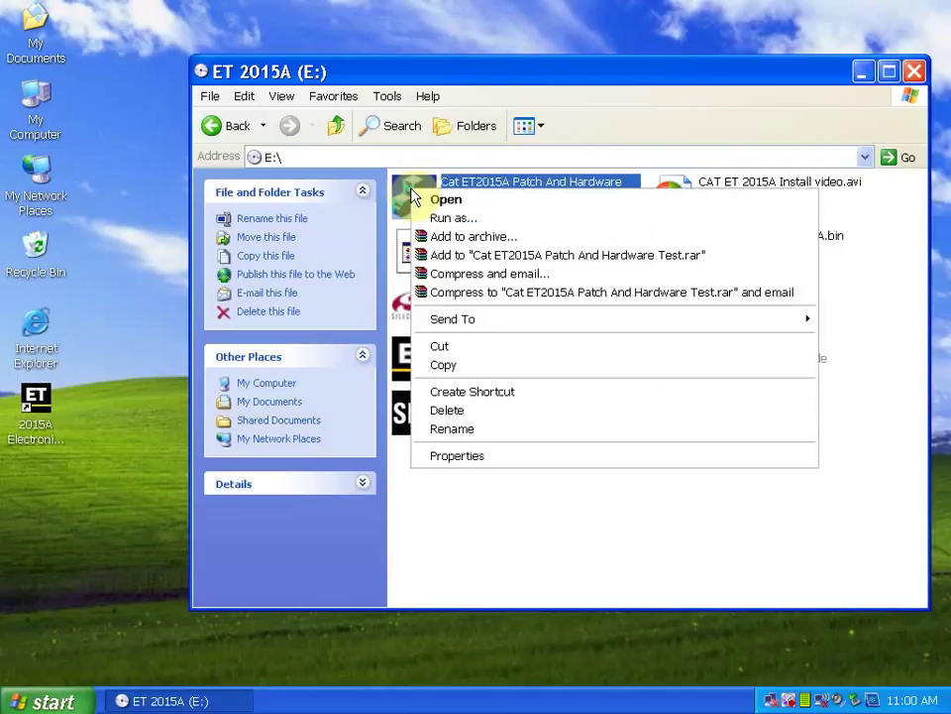
pyautogui.click(456, 202)
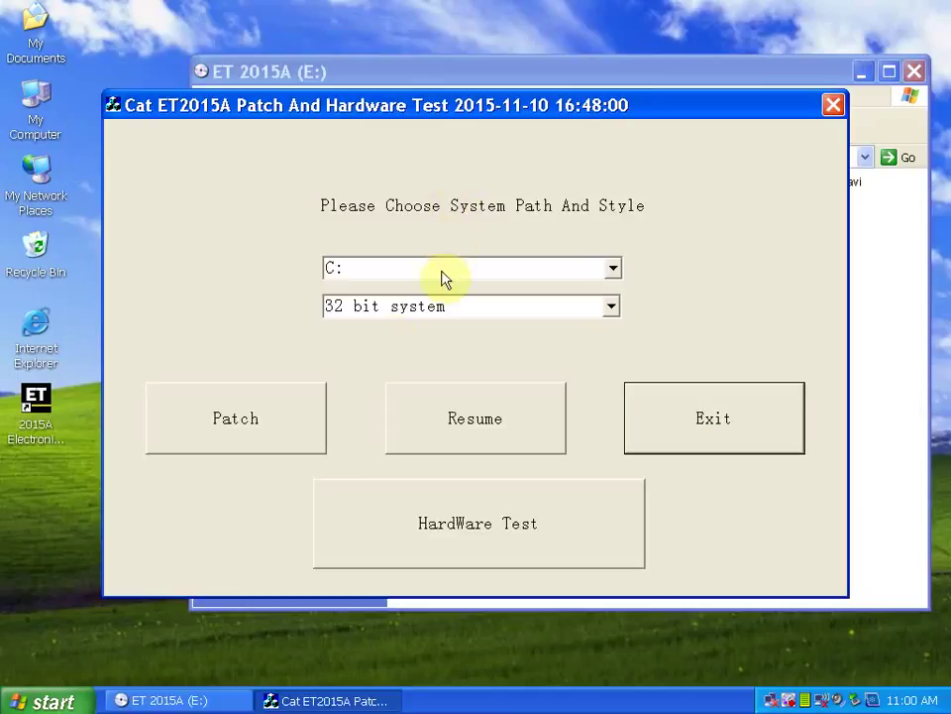
pyautogui.click(230, 436)
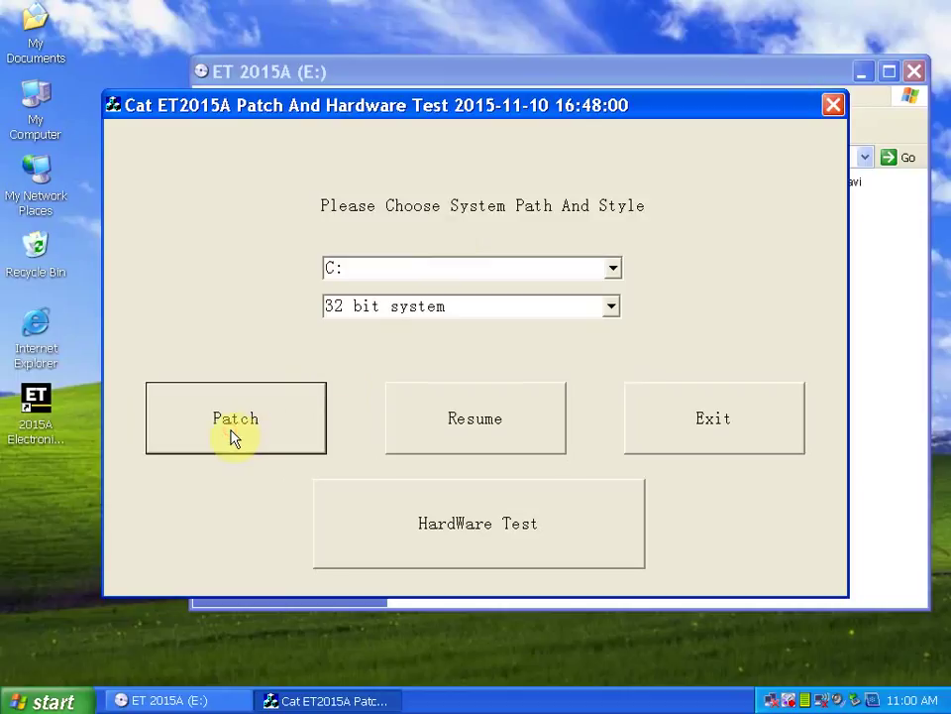
pyautogui.click(456, 386)
pyautogui.click(710, 425)
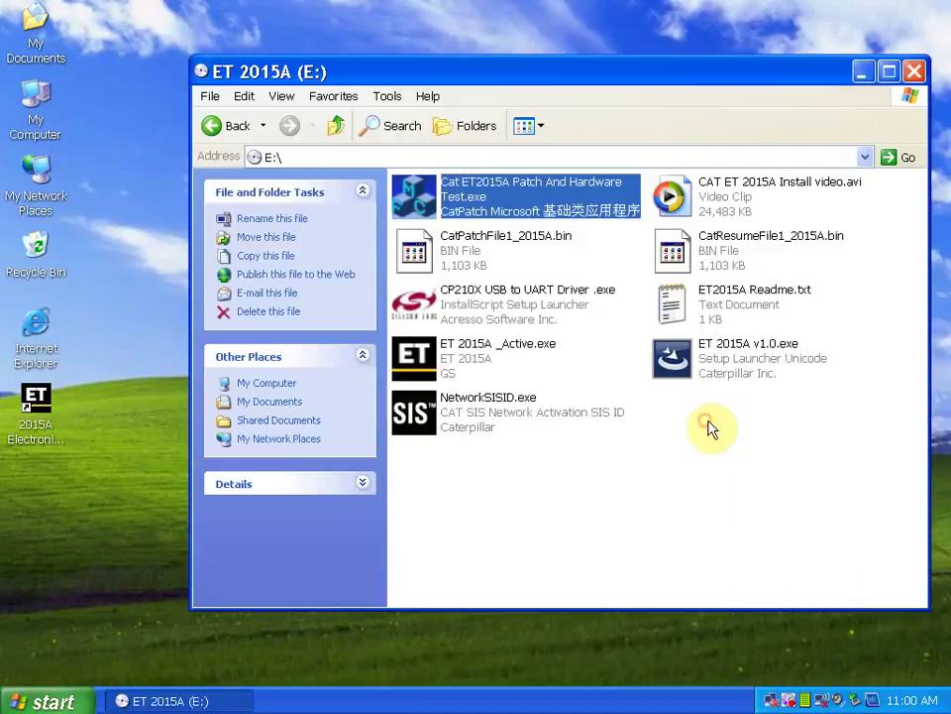
pyautogui.click(912, 72)
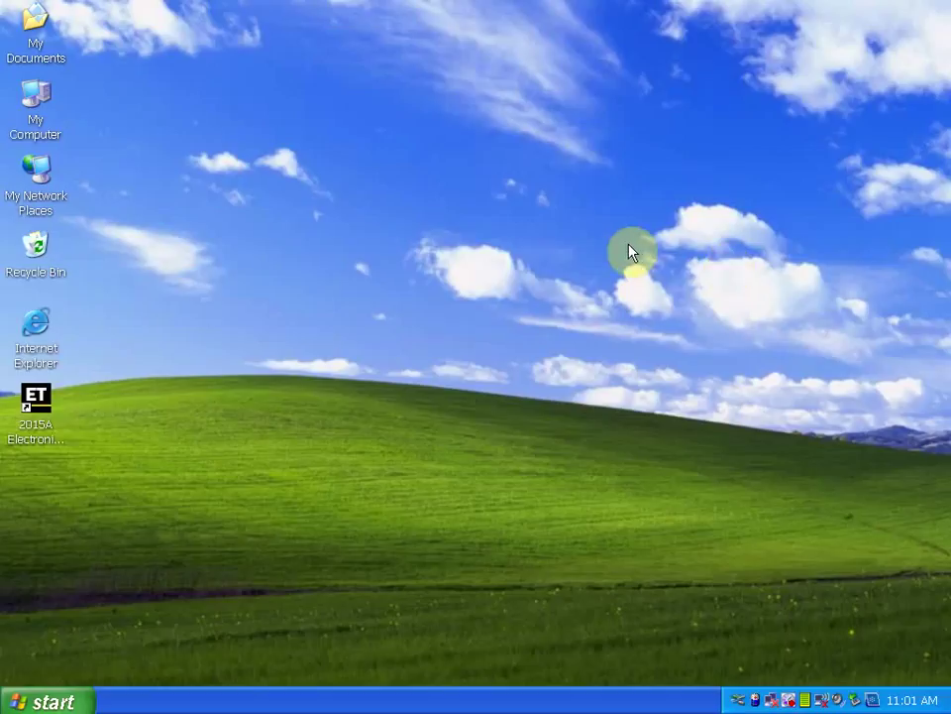
# Step: Open the properties of the Silicon Labs CP210x USB to UART Bridge under Ports (COM & LPT) in Device Manager
pyautogui.rightClick(28, 107)
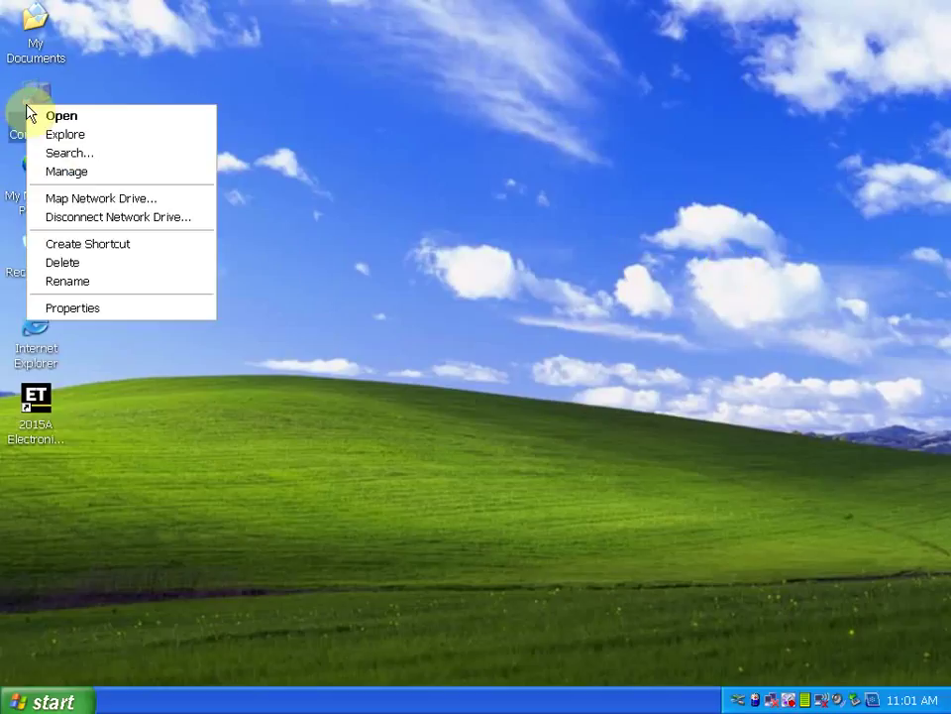
pyautogui.click(79, 172)
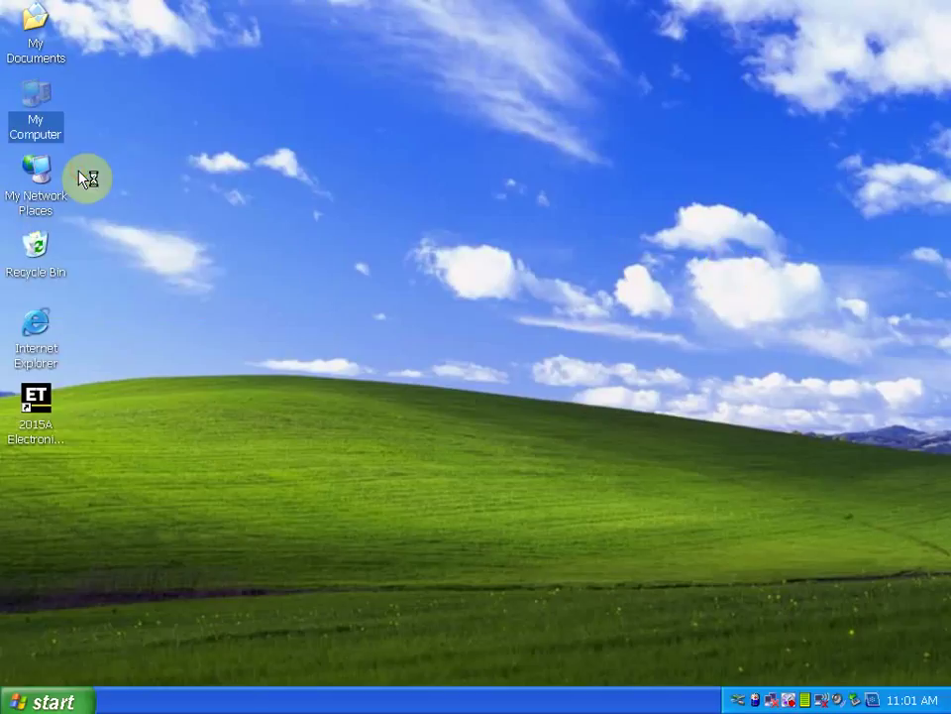
pyautogui.click(196, 264)
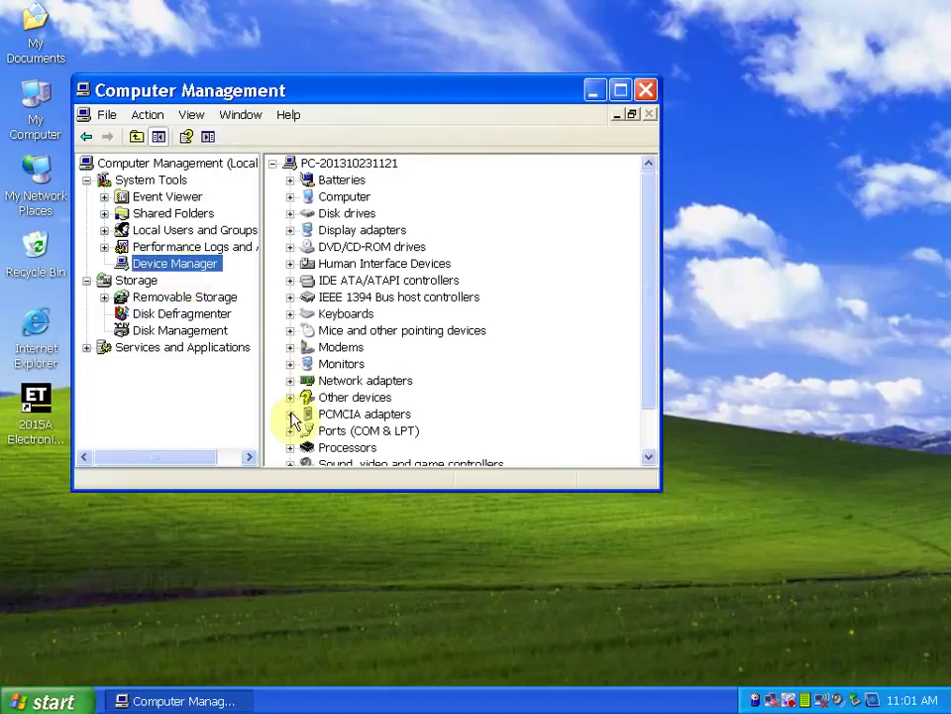
pyautogui.click(291, 431)
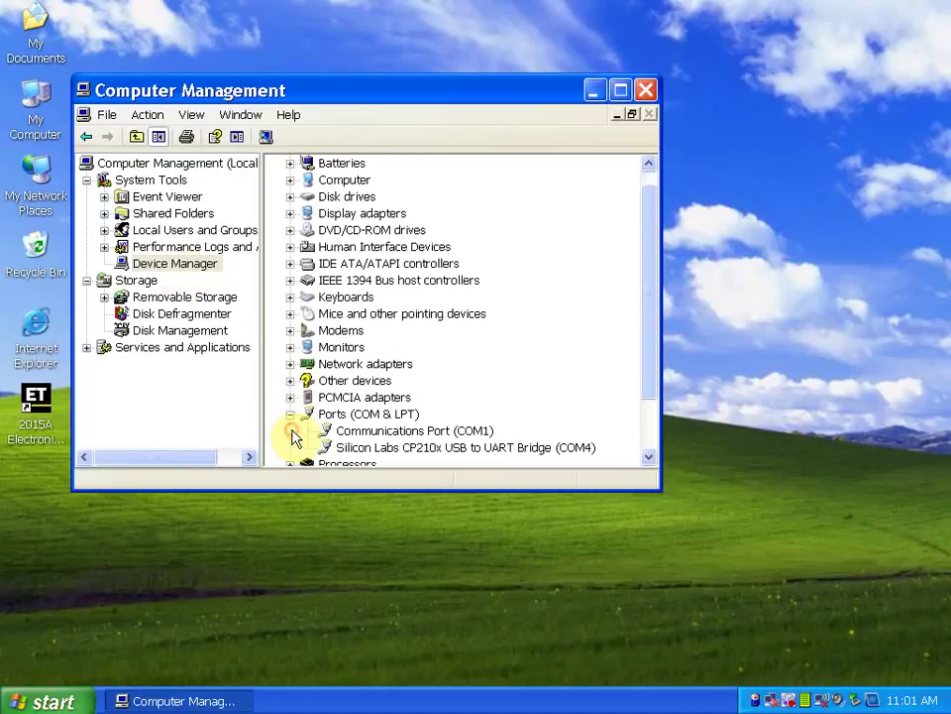
pyautogui.click(354, 452)
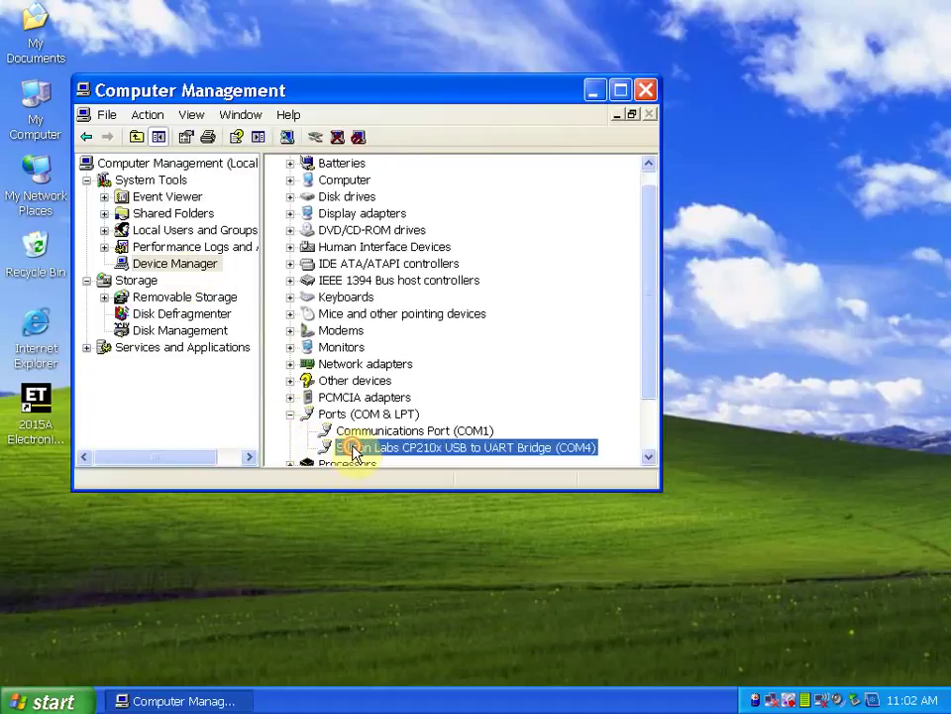
pyautogui.doubleClick(355, 452)
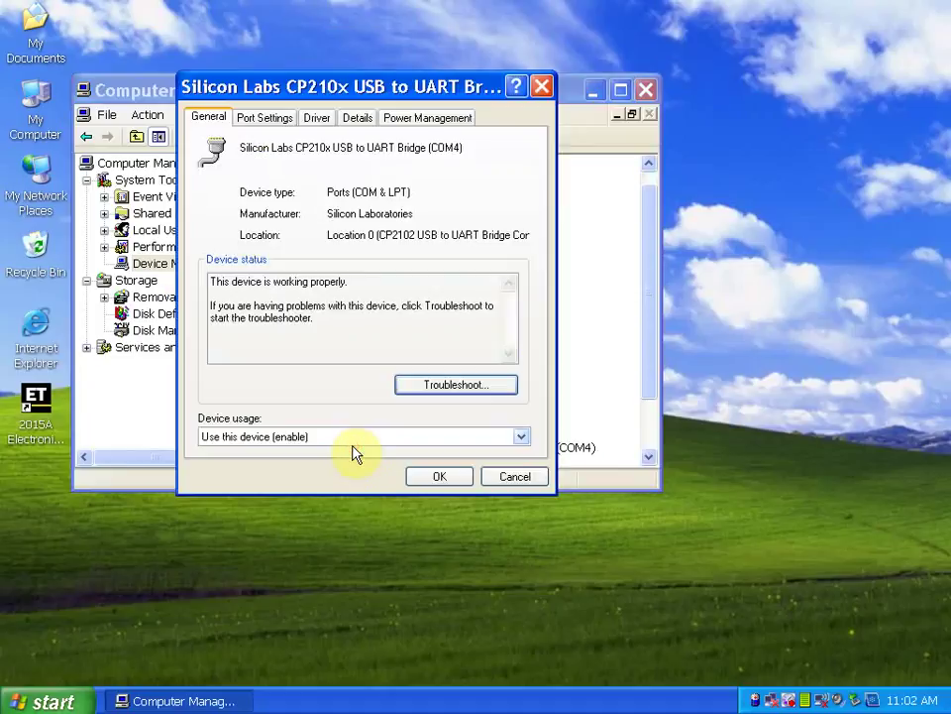
# Step: Set the port's bits per second to 115200, accept the advanced settings with COM4, and close Computer Management
pyautogui.click(265, 118)
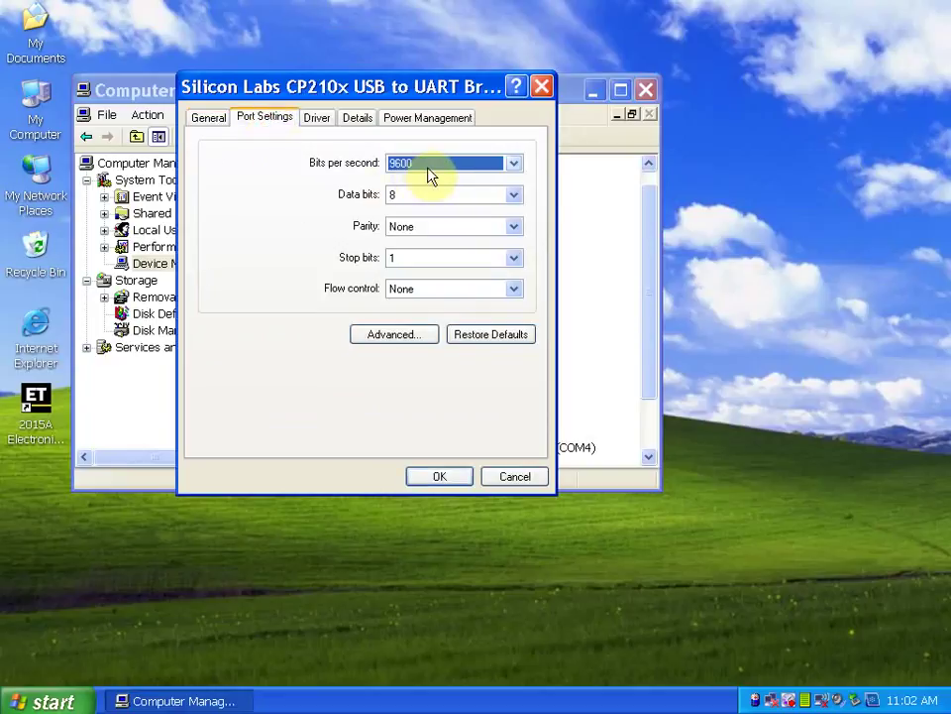
pyautogui.click(510, 166)
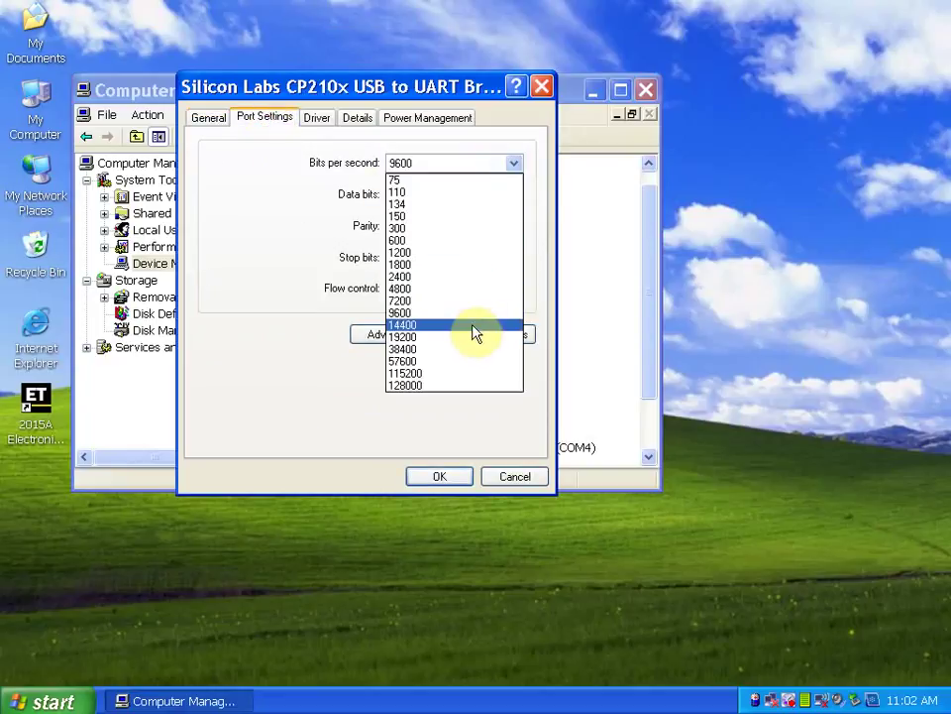
pyautogui.click(466, 373)
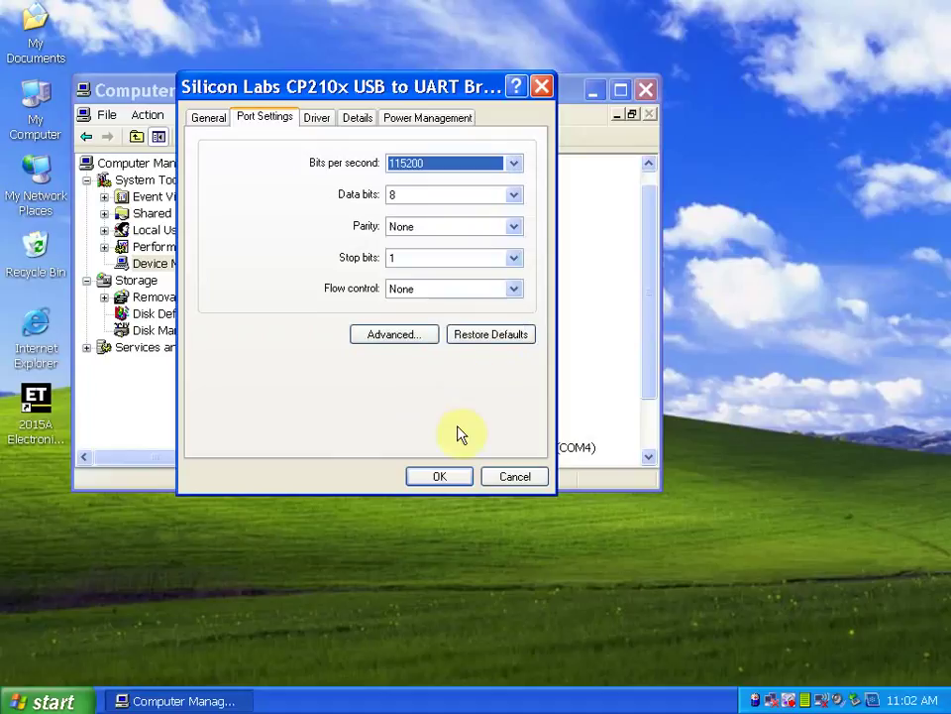
pyautogui.click(391, 335)
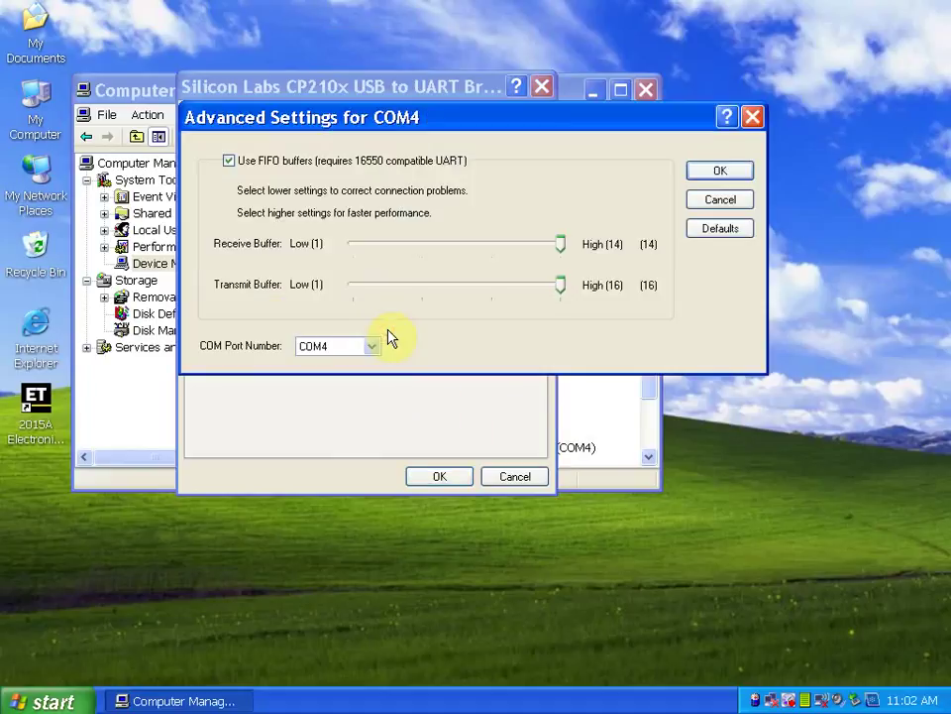
pyautogui.click(702, 177)
pyautogui.click(448, 478)
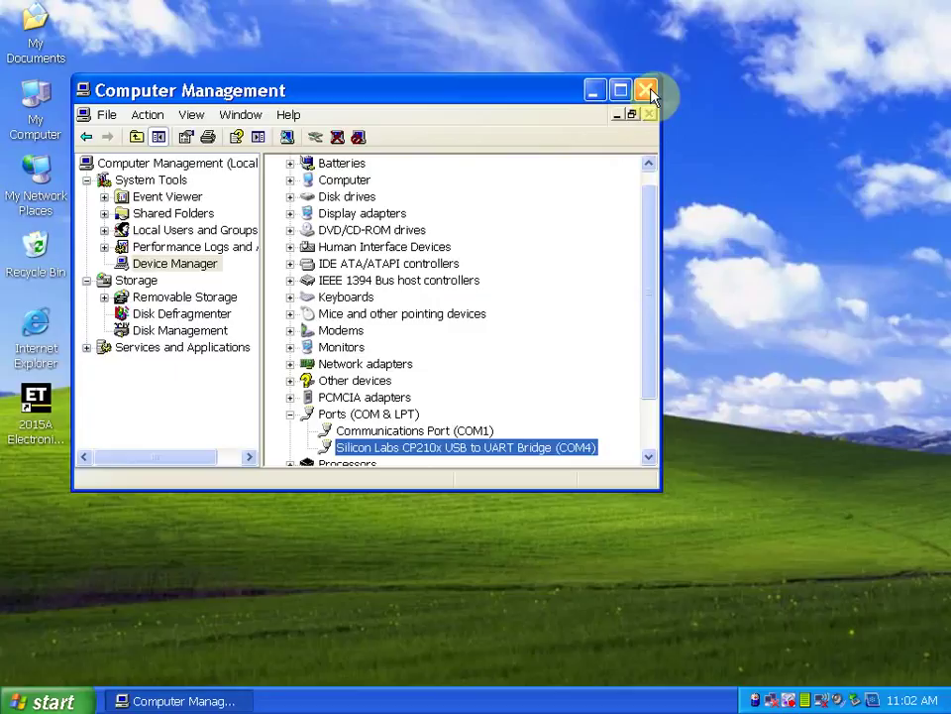
pyautogui.click(650, 90)
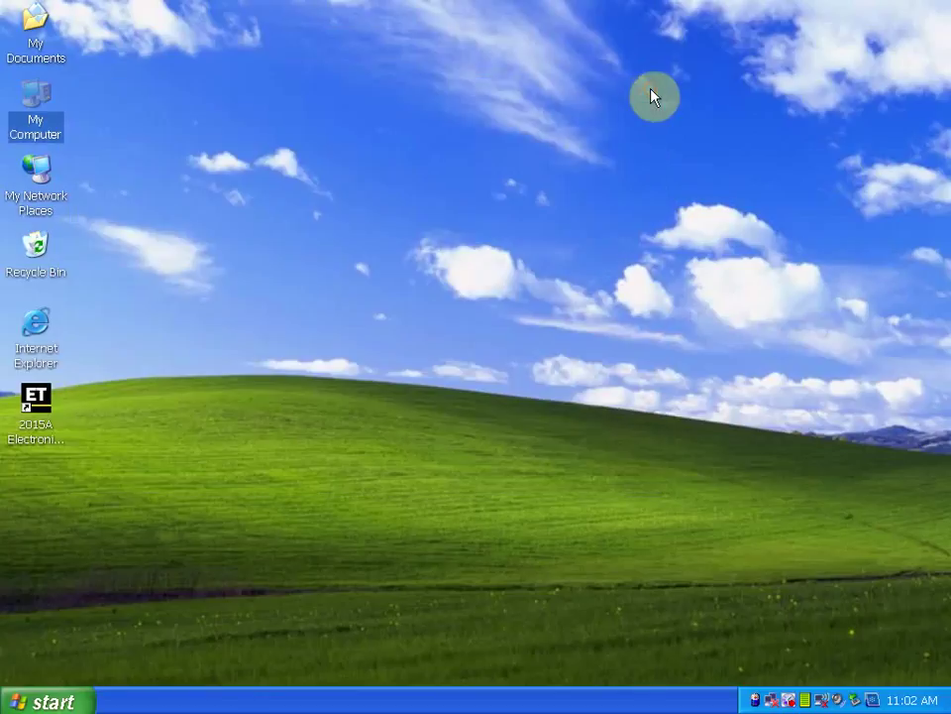
# Step: Launch Cat Electronic Technician 2015A from the desktop and dismiss the What's New dialog
pyautogui.rightClick(36, 403)
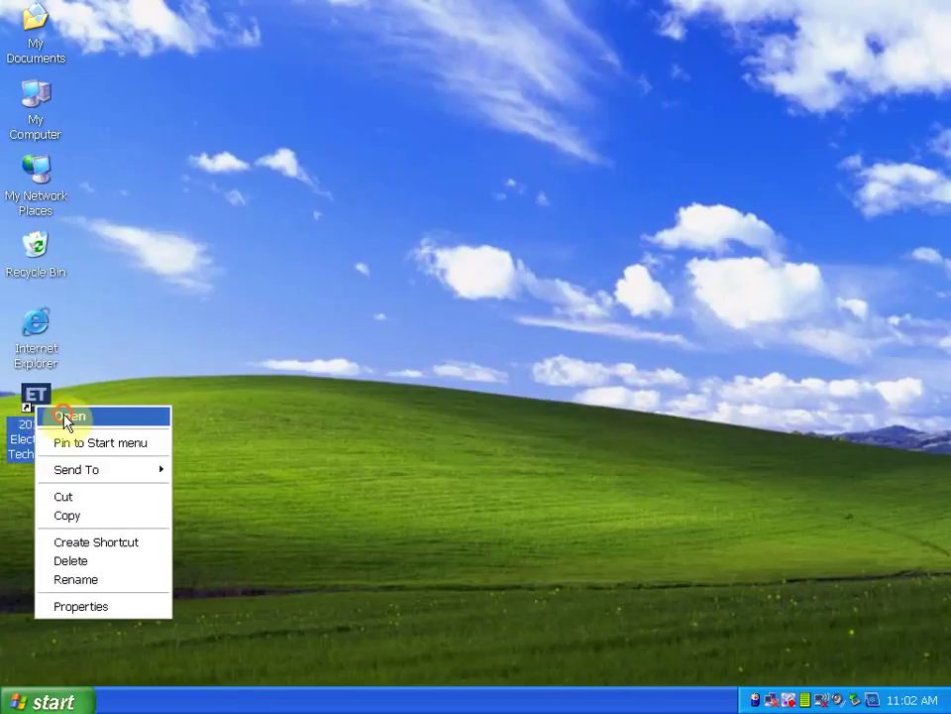
pyautogui.click(65, 417)
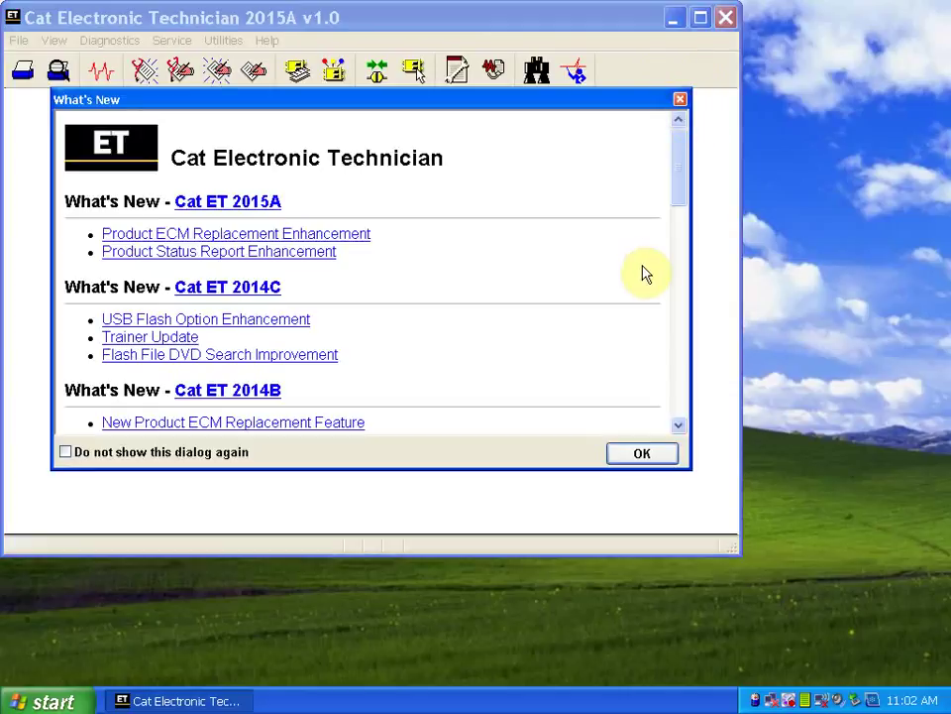
pyautogui.click(642, 455)
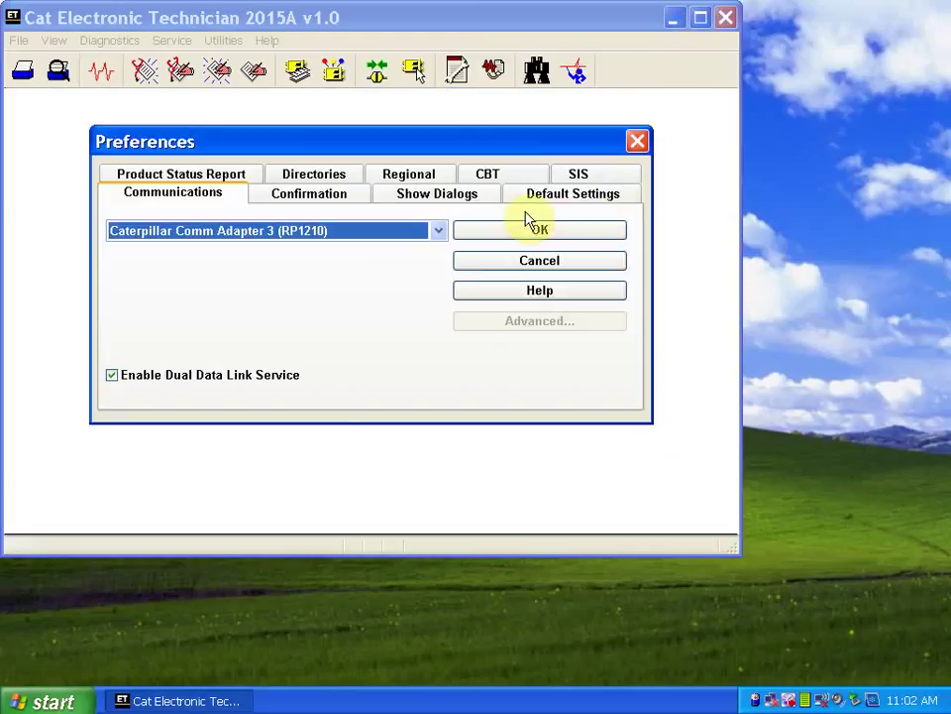
# Step: Set the communications preferences to Caterpillar Comm Adapter II (Dual Data Link/Serial IP), port COM 4 and baud rate 115200
pyautogui.click(441, 232)
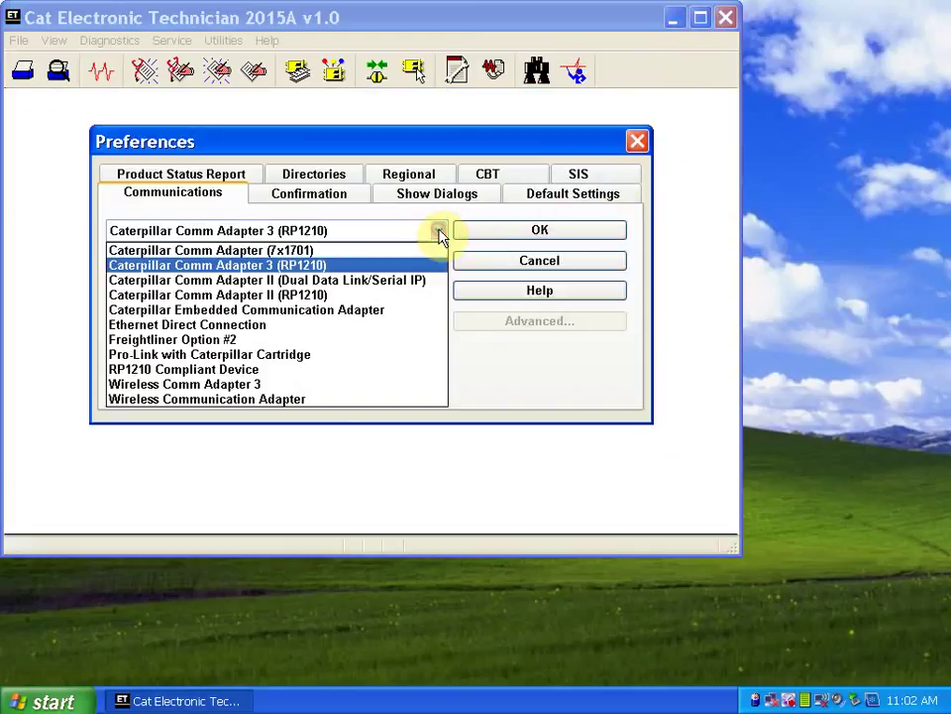
pyautogui.click(410, 283)
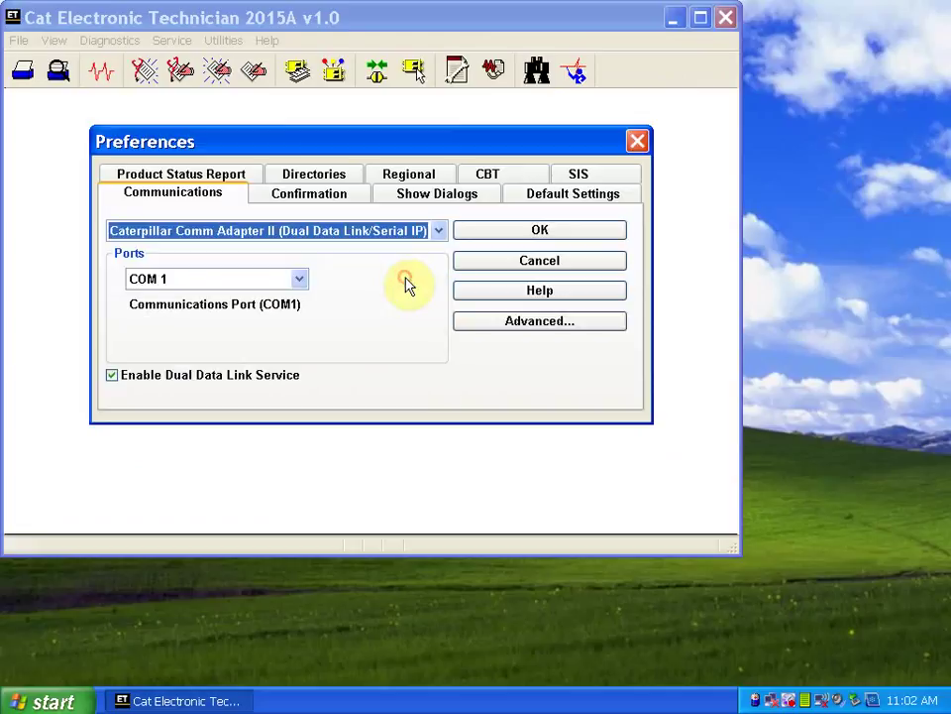
pyautogui.click(299, 282)
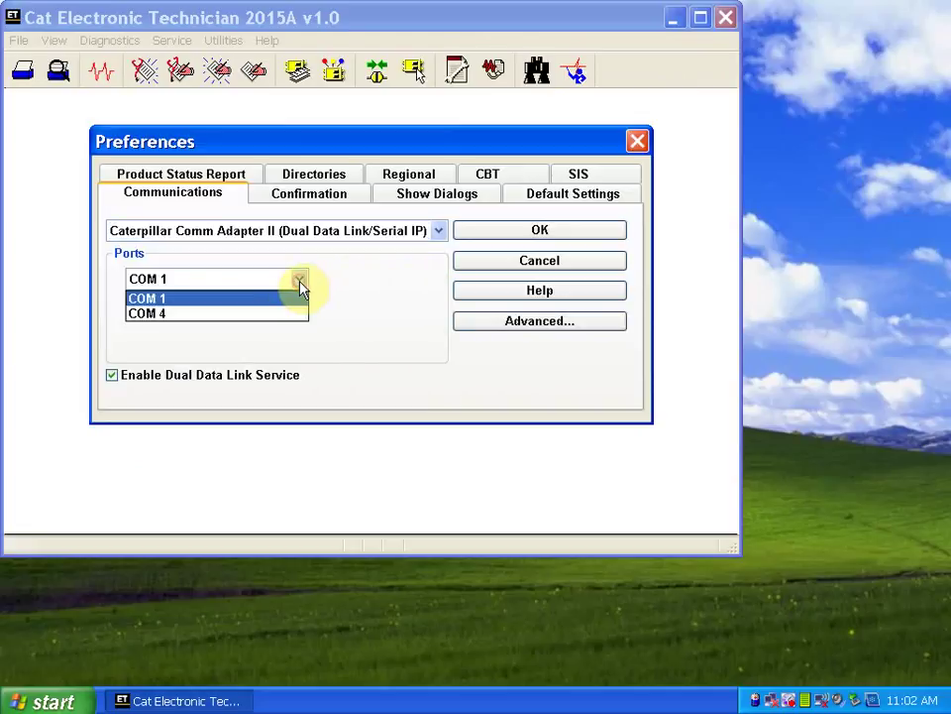
pyautogui.click(282, 314)
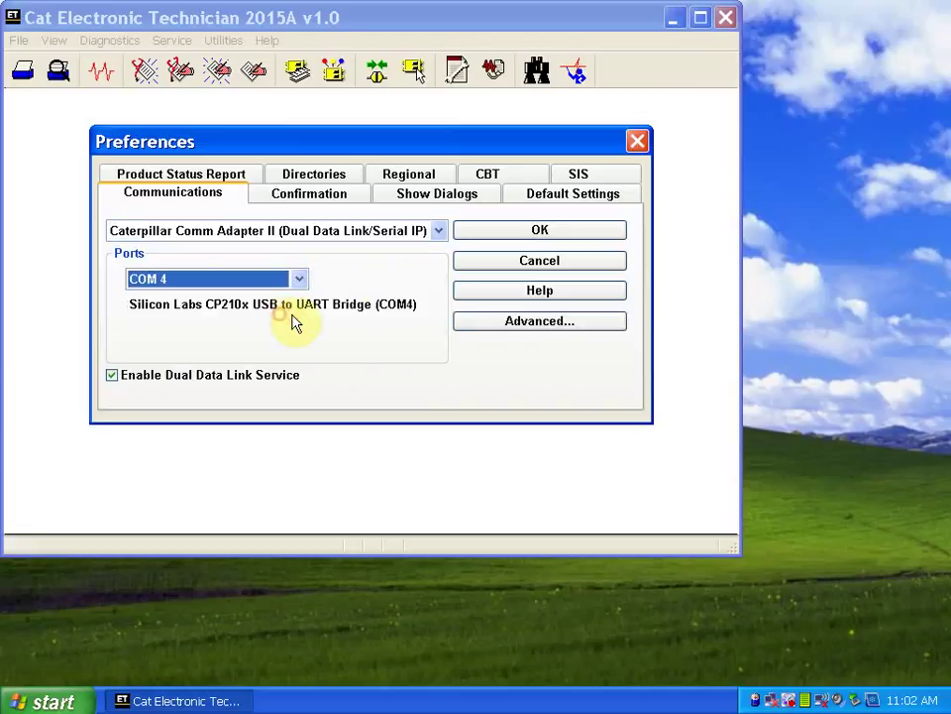
pyautogui.click(483, 325)
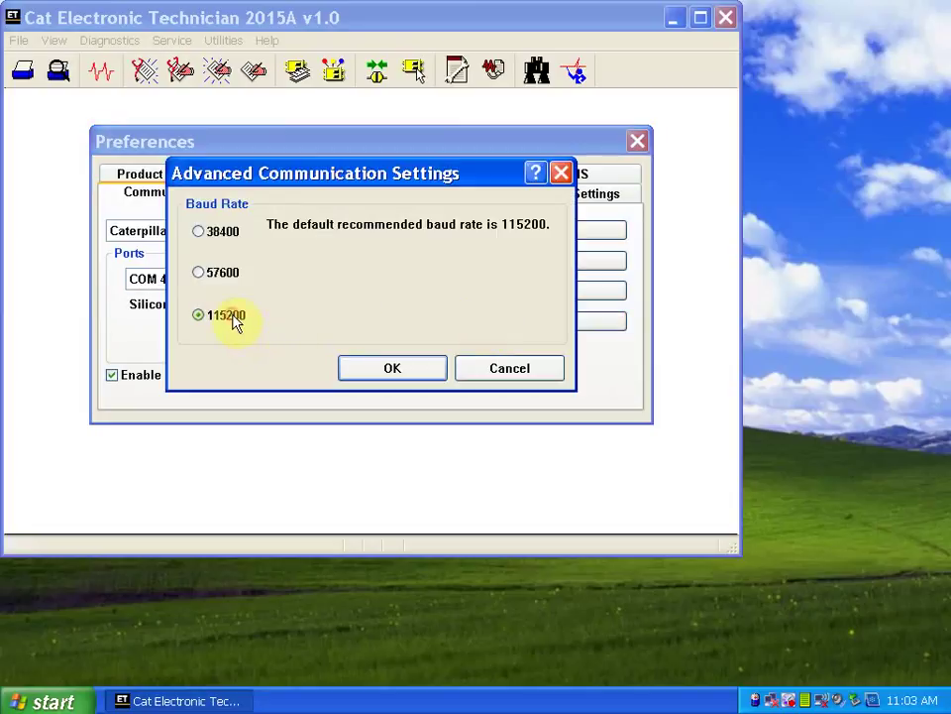
pyautogui.click(403, 371)
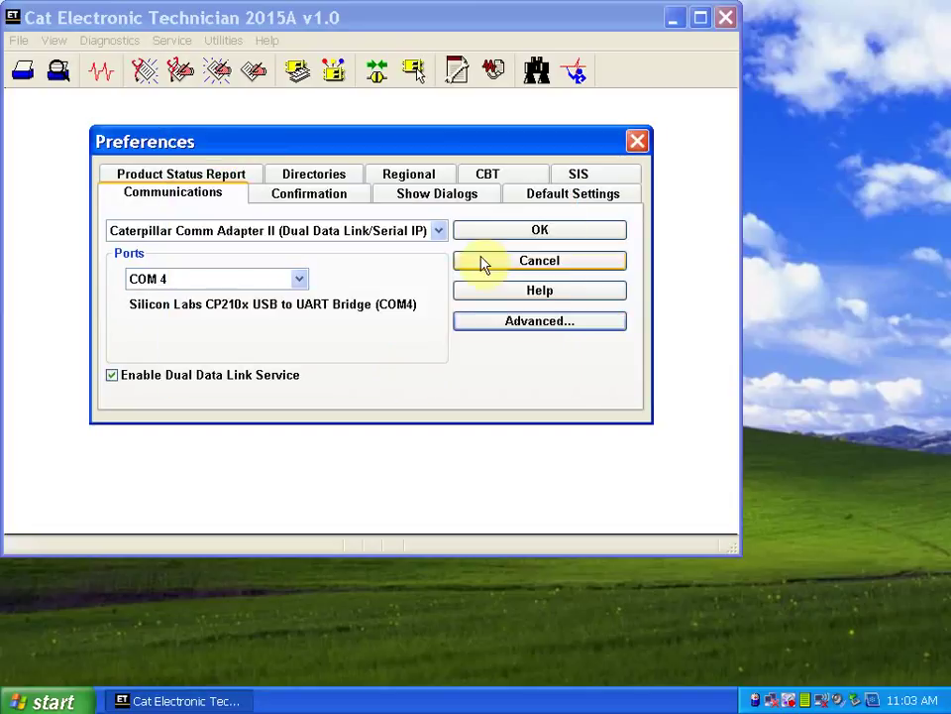
pyautogui.click(533, 229)
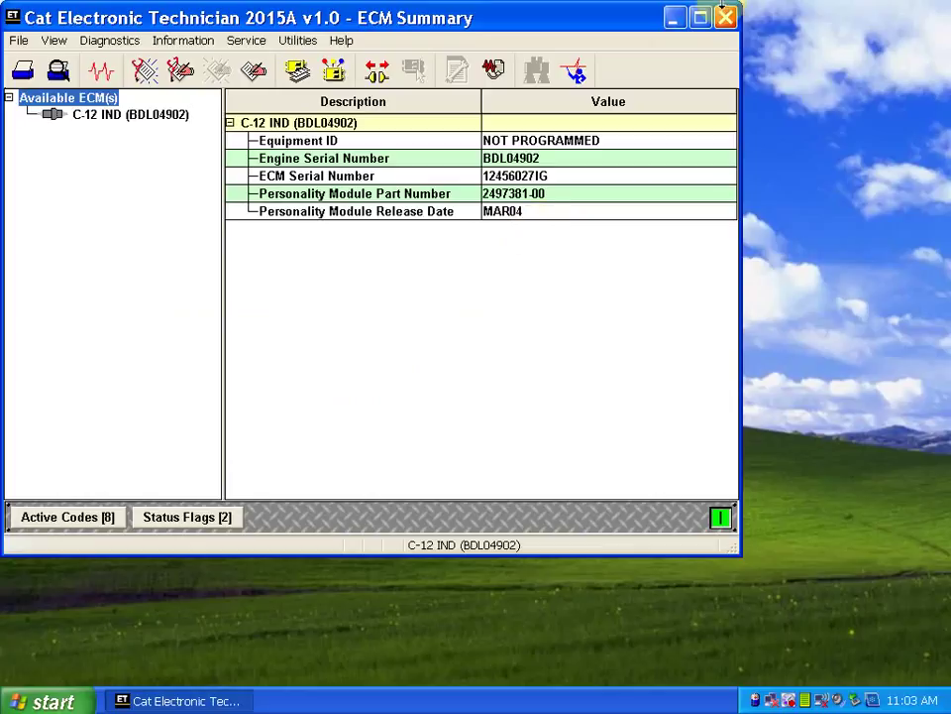
# Step: Maximize the ECM Summary window, then exit Cat Electronic Technician and confirm
pyautogui.click(701, 16)
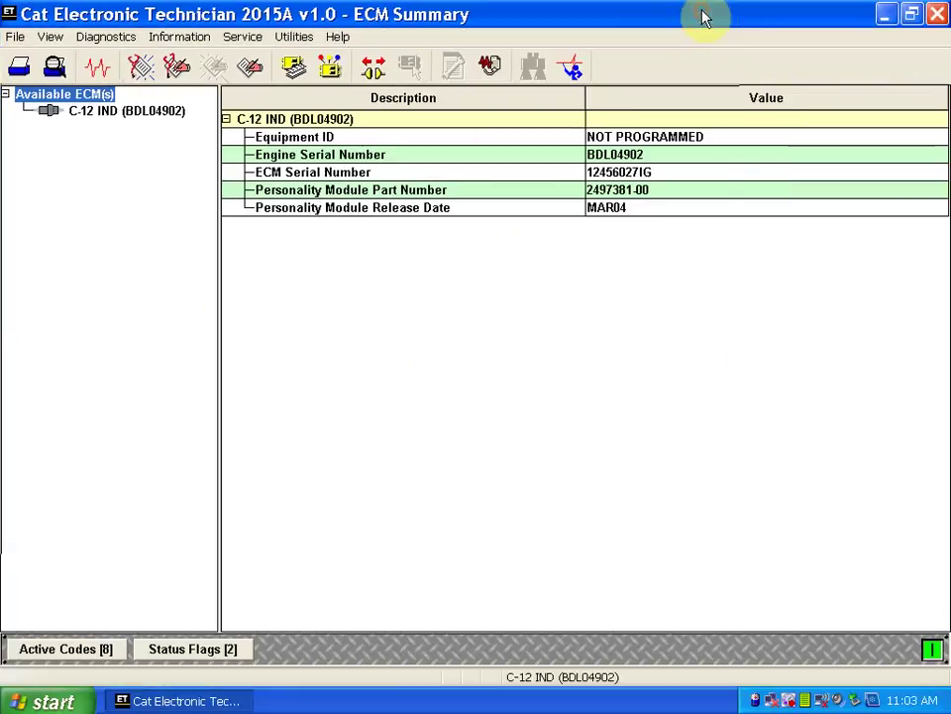
pyautogui.click(937, 15)
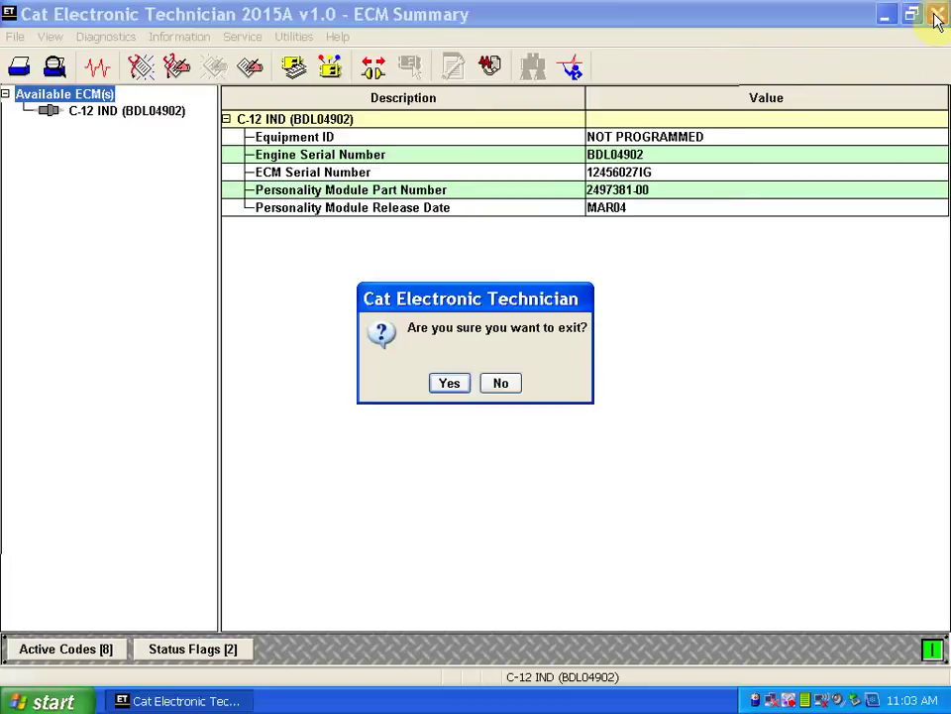
pyautogui.click(454, 389)
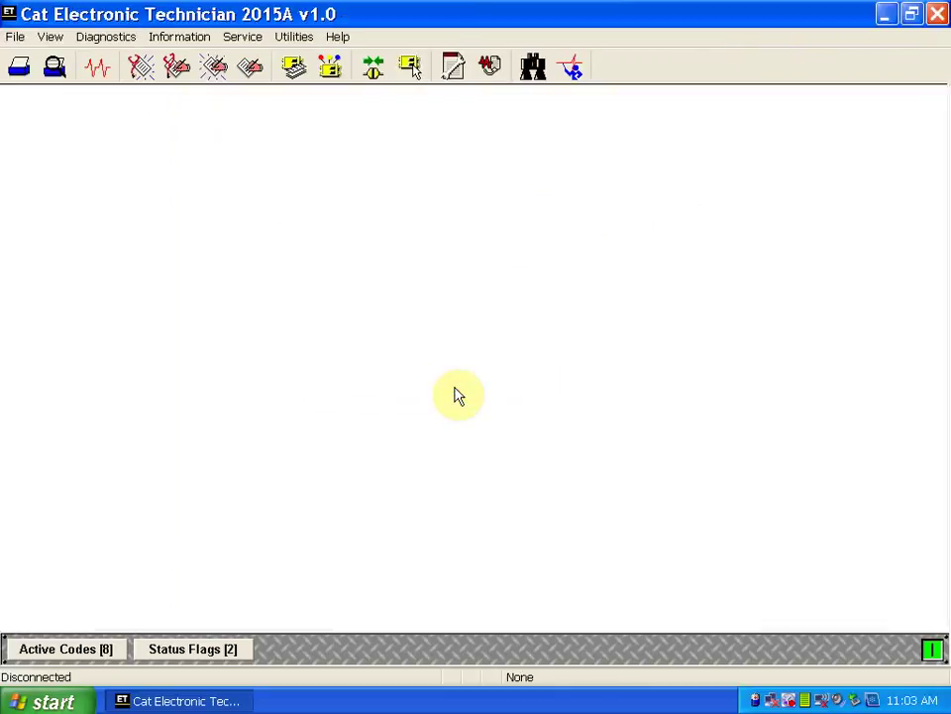